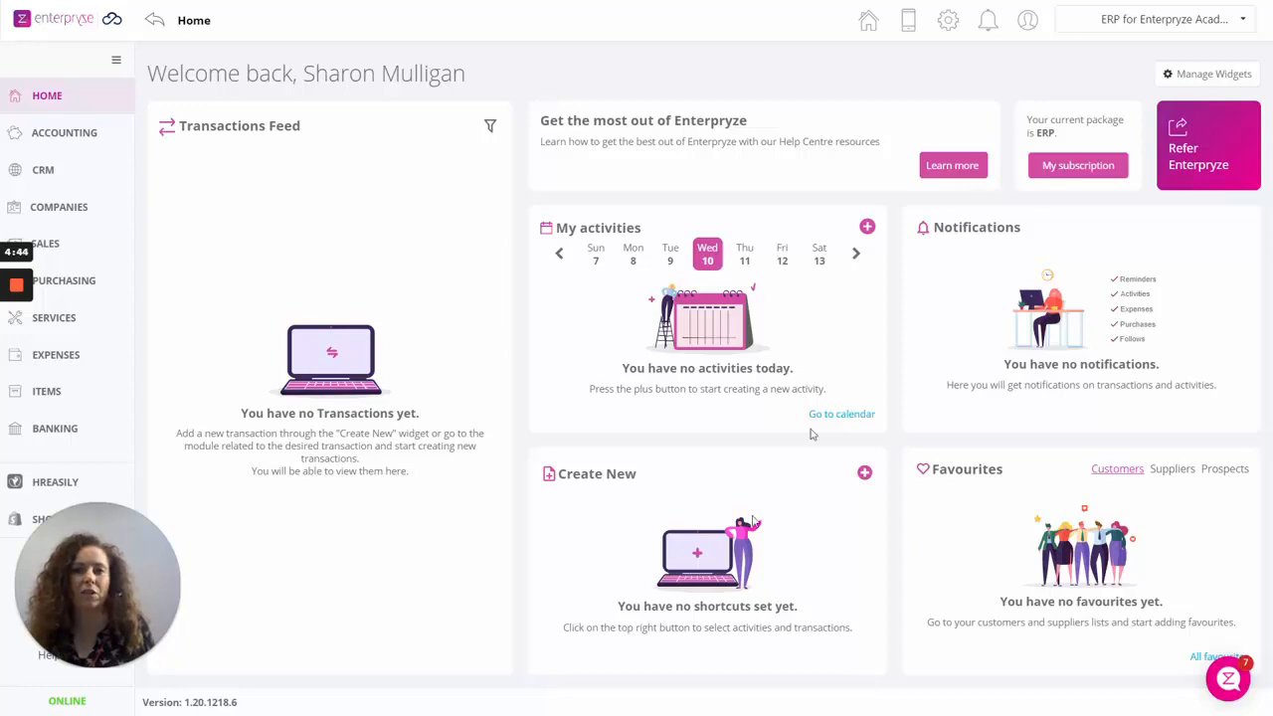
# - In the module settings for Expense, make expense amounts include taxes and leave the distance unit at KM
pyautogui.click(949, 22)
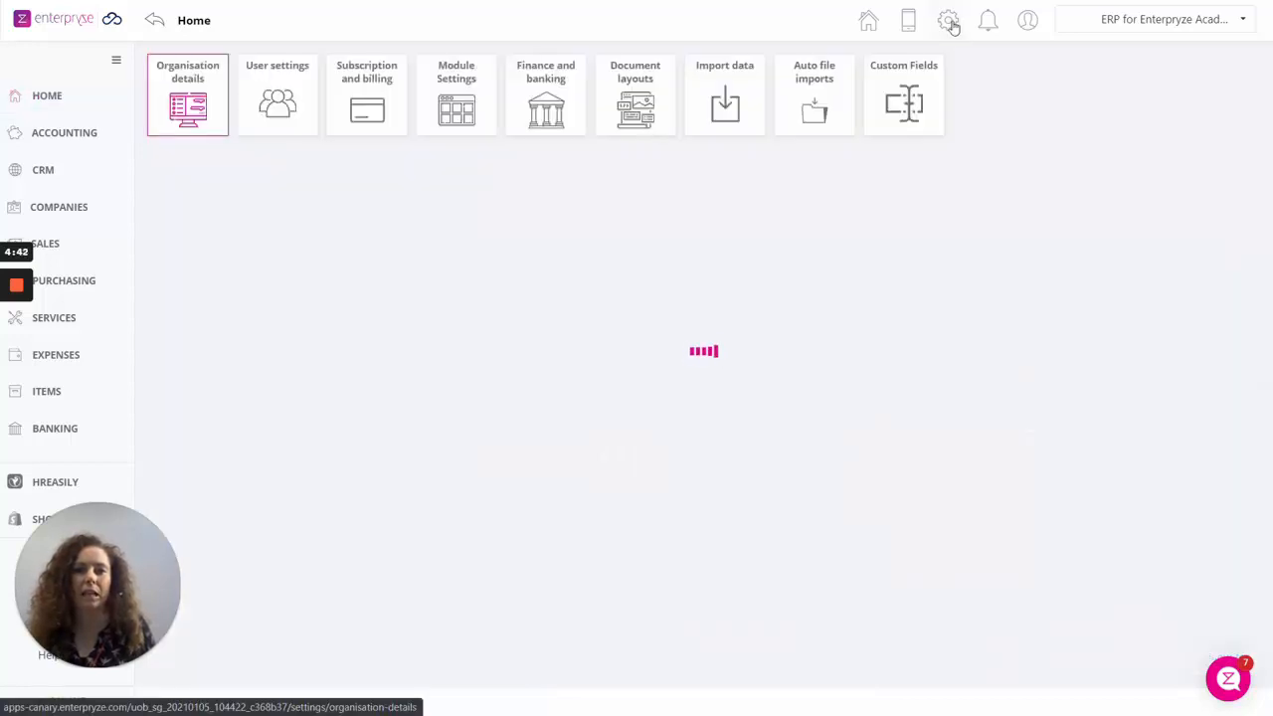
pyautogui.click(474, 84)
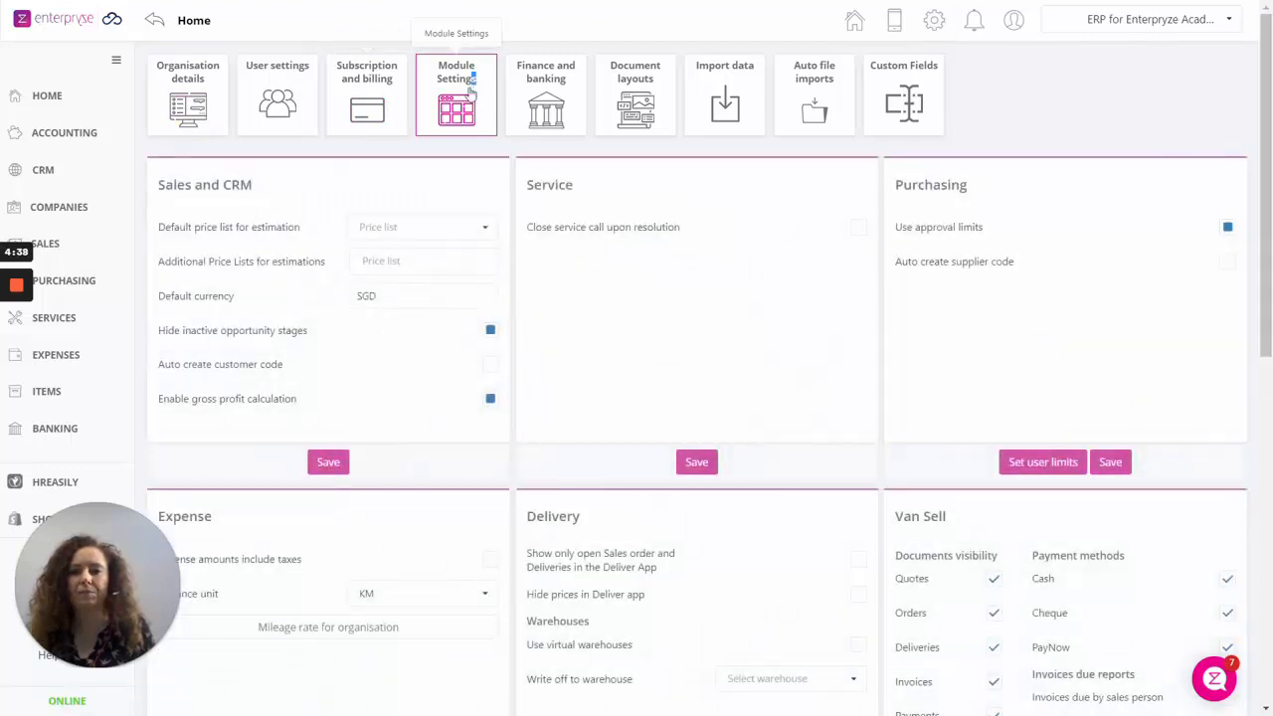
pyautogui.scroll(-2, 357, 348)
pyautogui.scroll(-2, 357, 348)
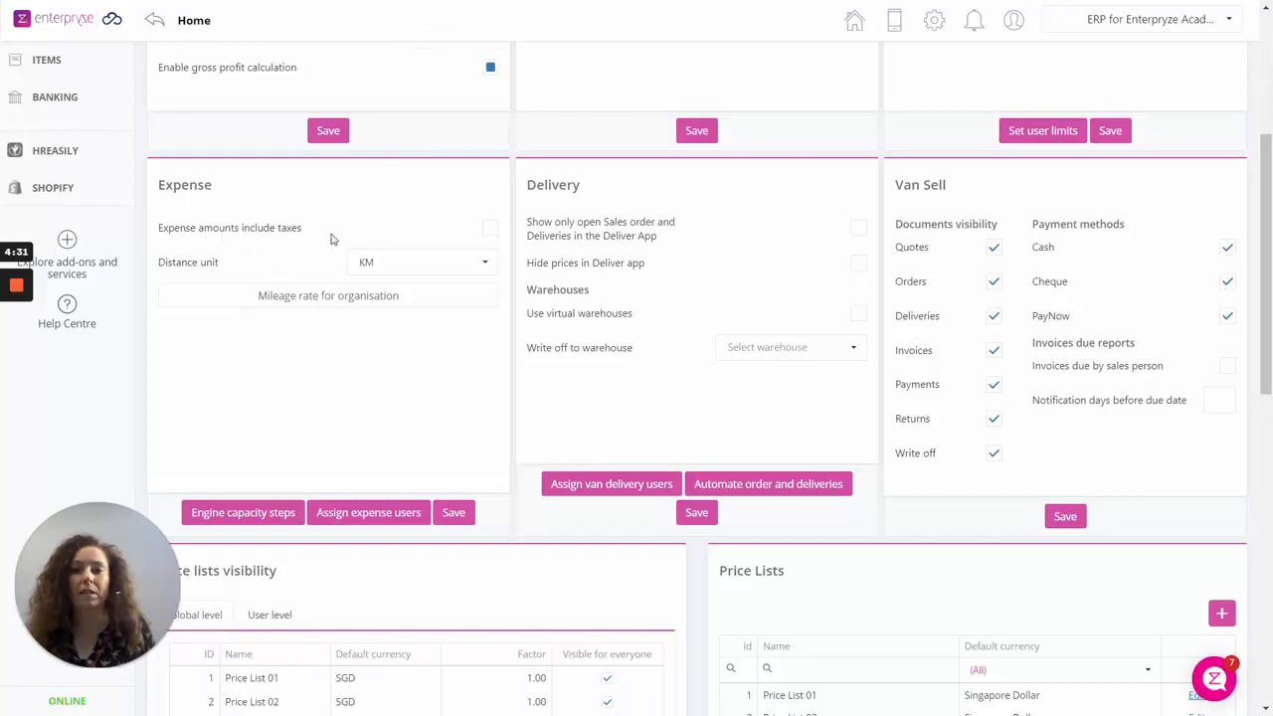
pyautogui.click(491, 230)
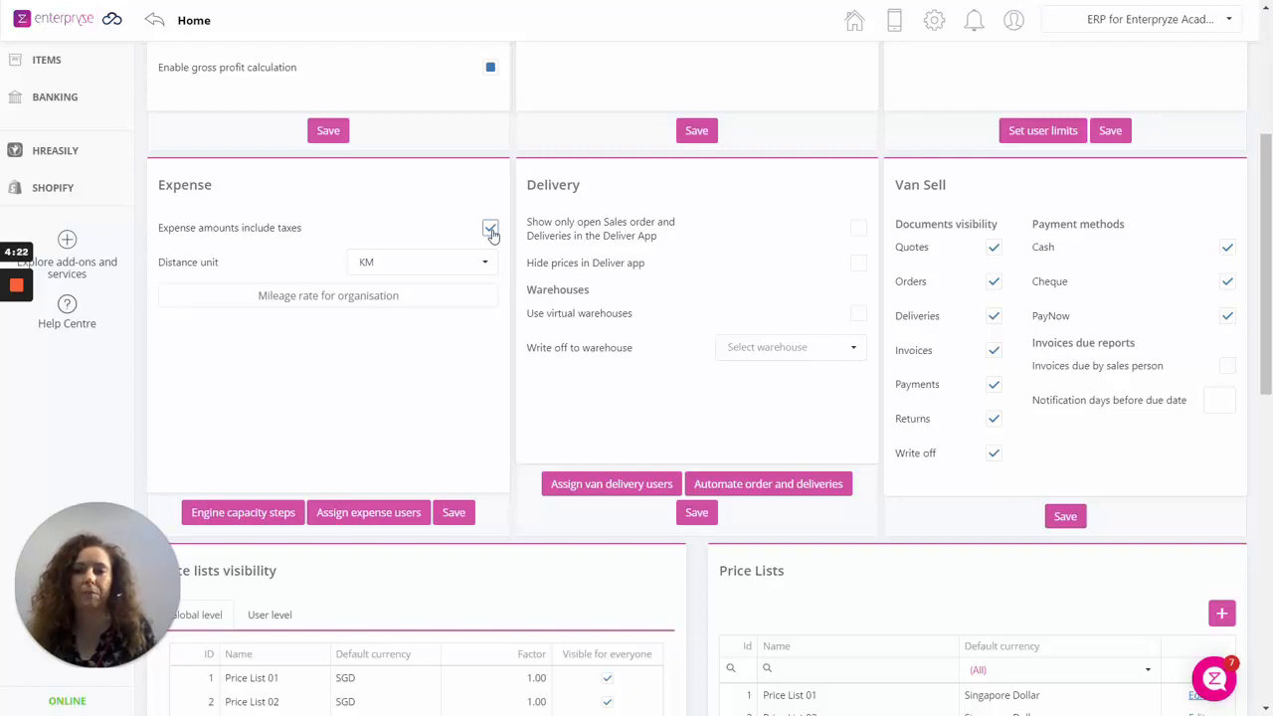
pyautogui.click(444, 267)
pyautogui.click(442, 265)
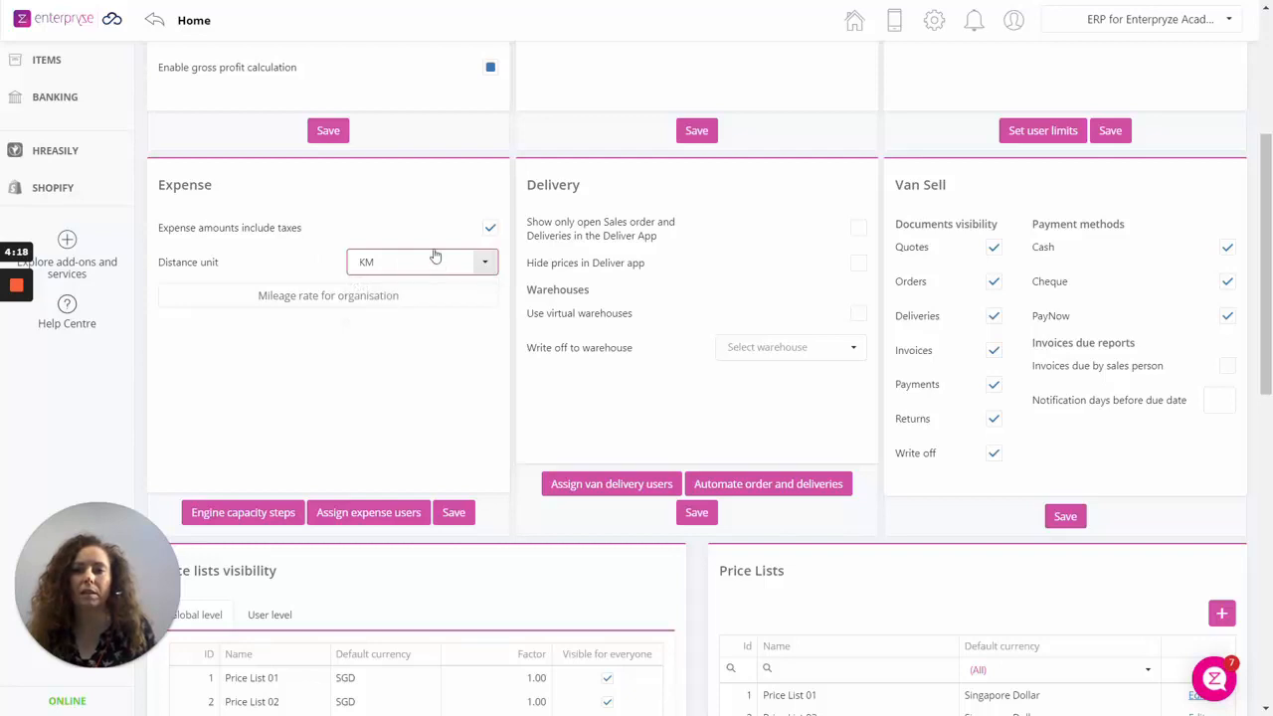
# - In the organisation's mileage rate settings, set the upper limit of the threshold starting at 5001 to 6000
pyautogui.click(348, 303)
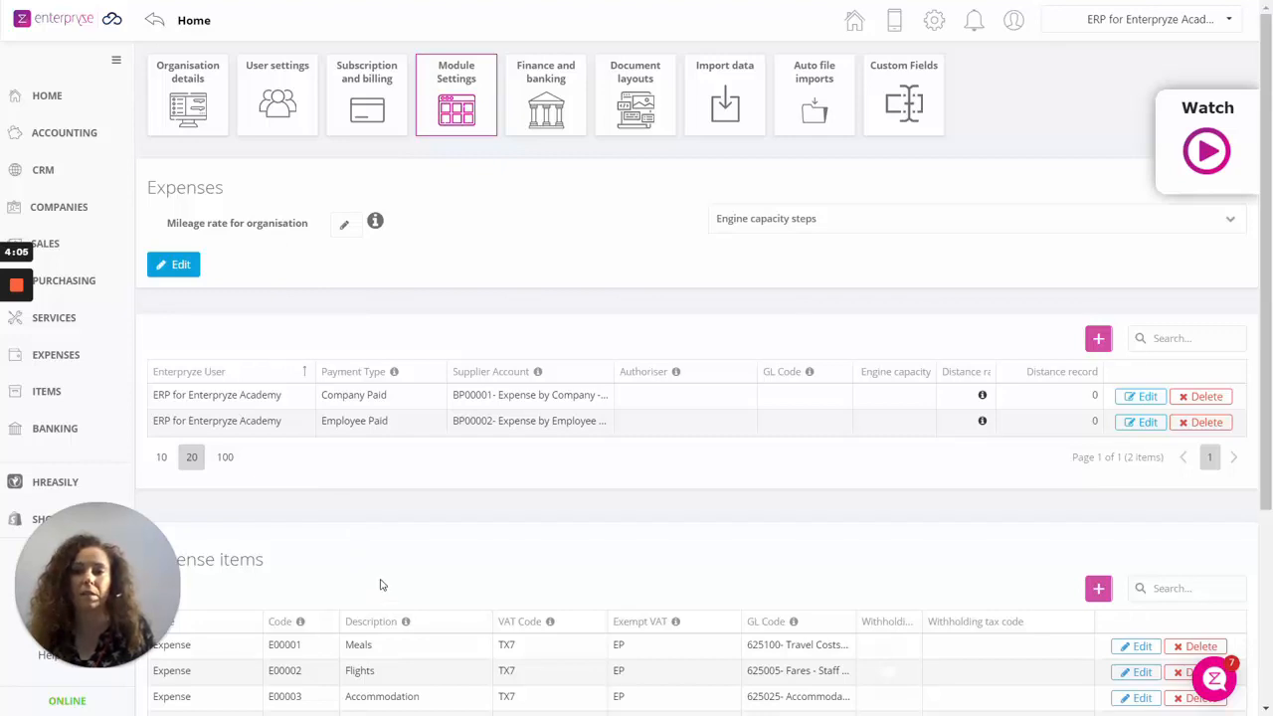
pyautogui.click(344, 229)
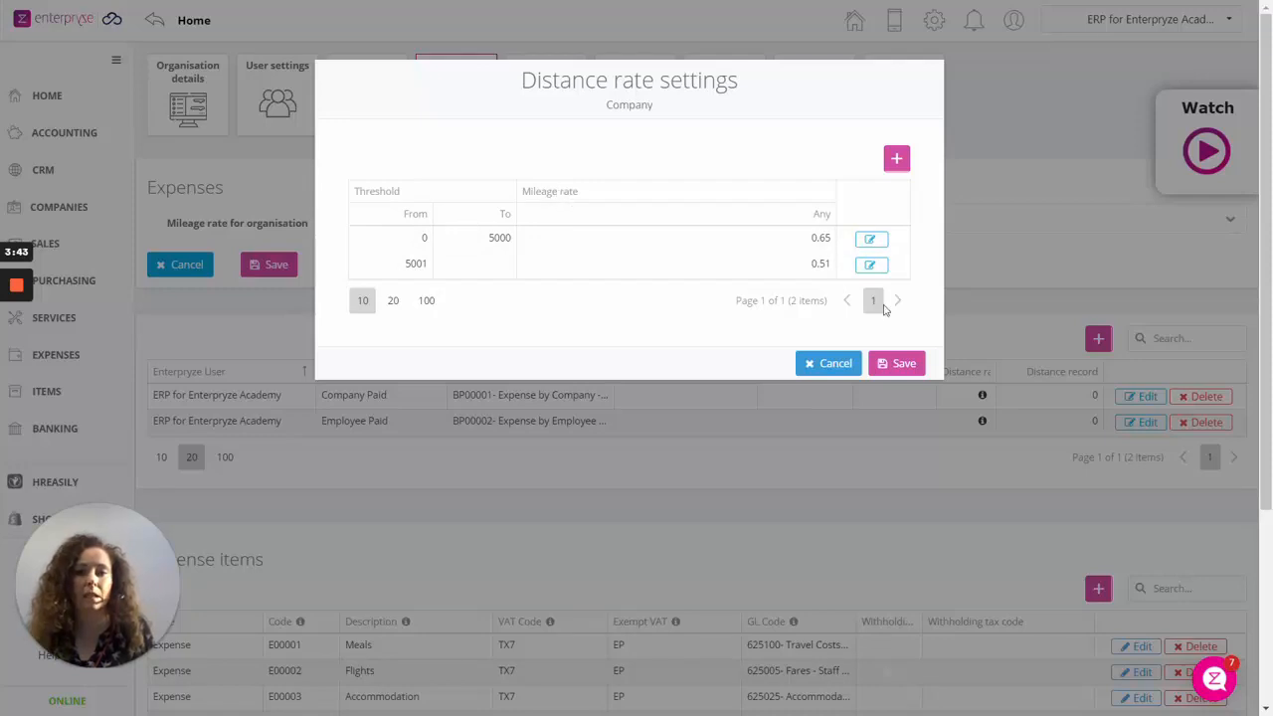
pyautogui.click(897, 161)
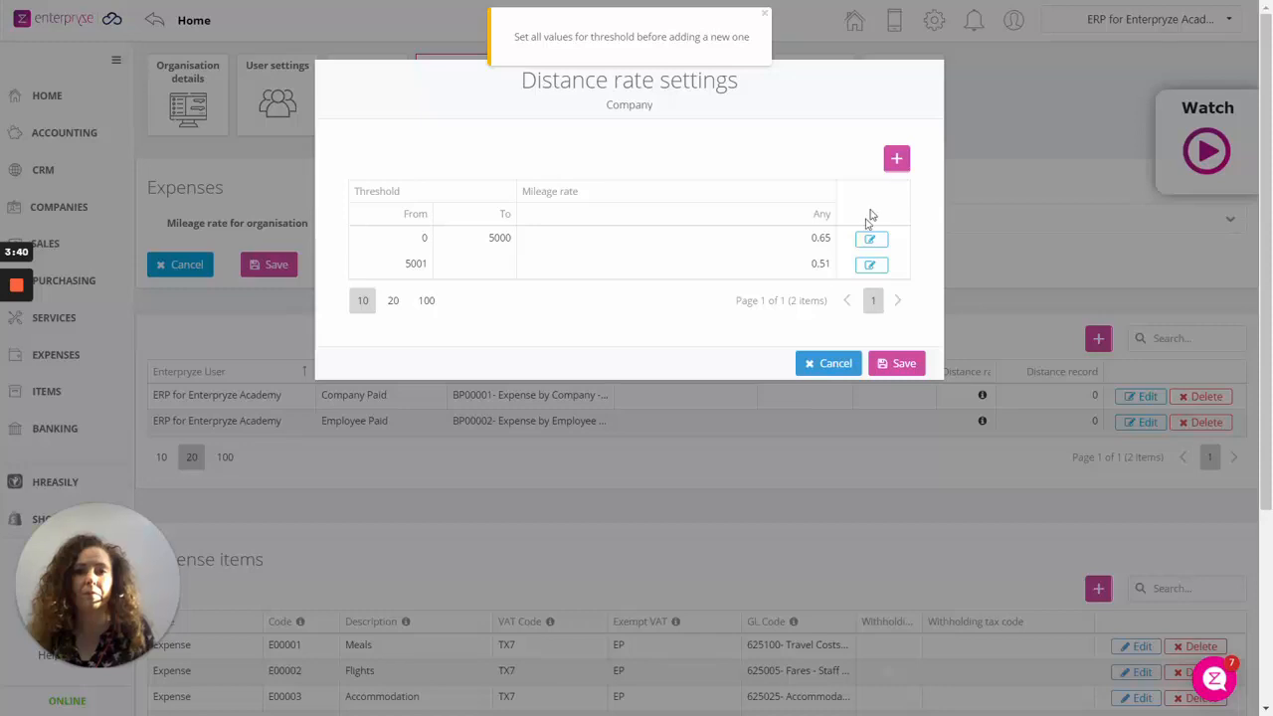
pyautogui.click(870, 265)
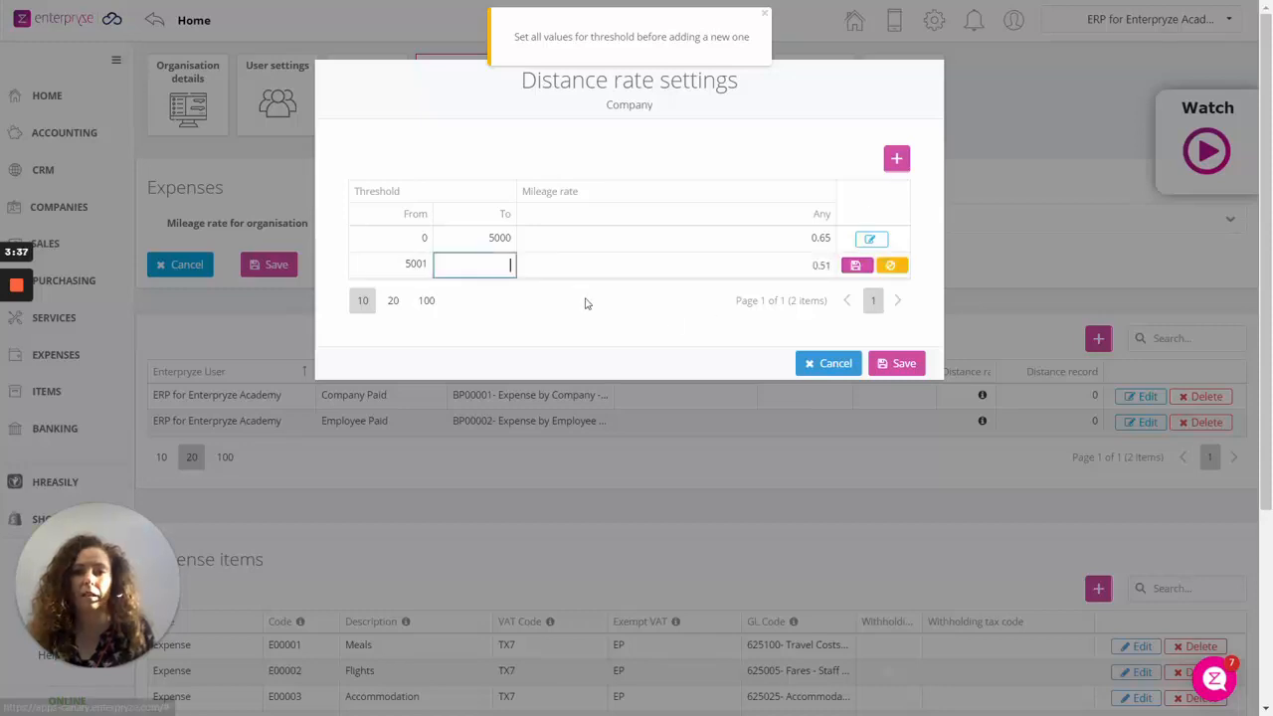
pyautogui.write('6000')
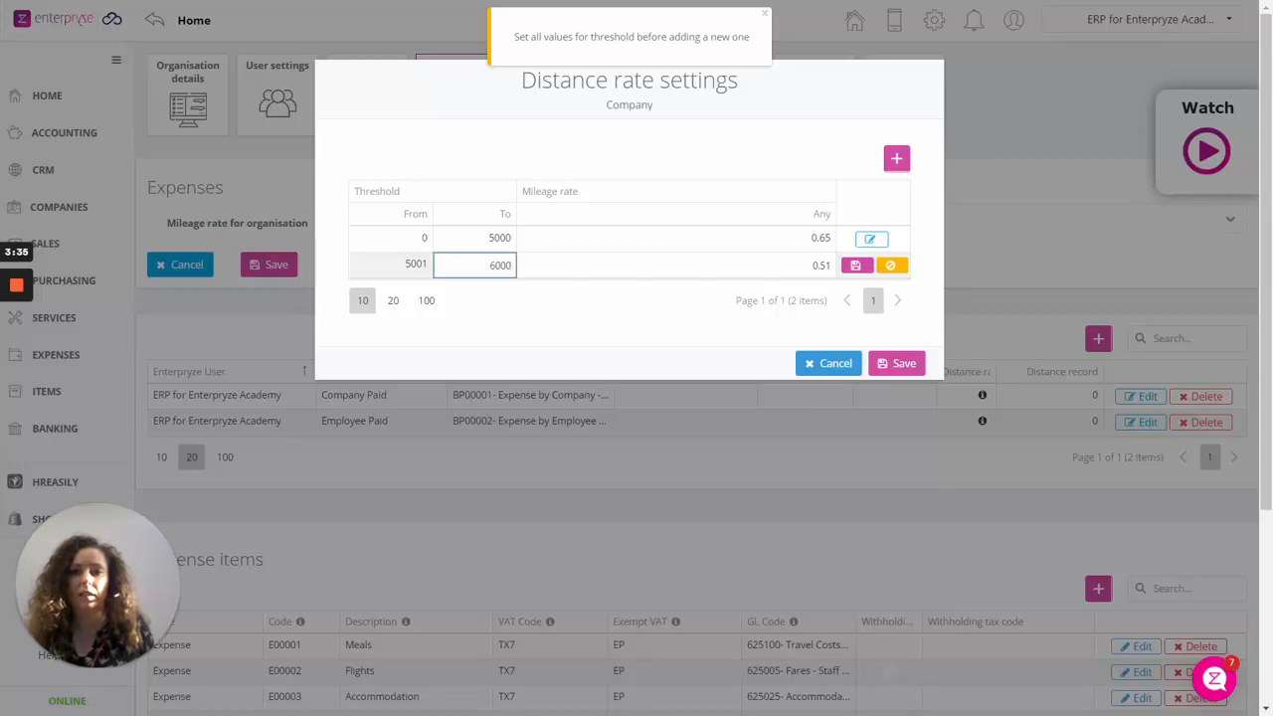
pyautogui.click(855, 265)
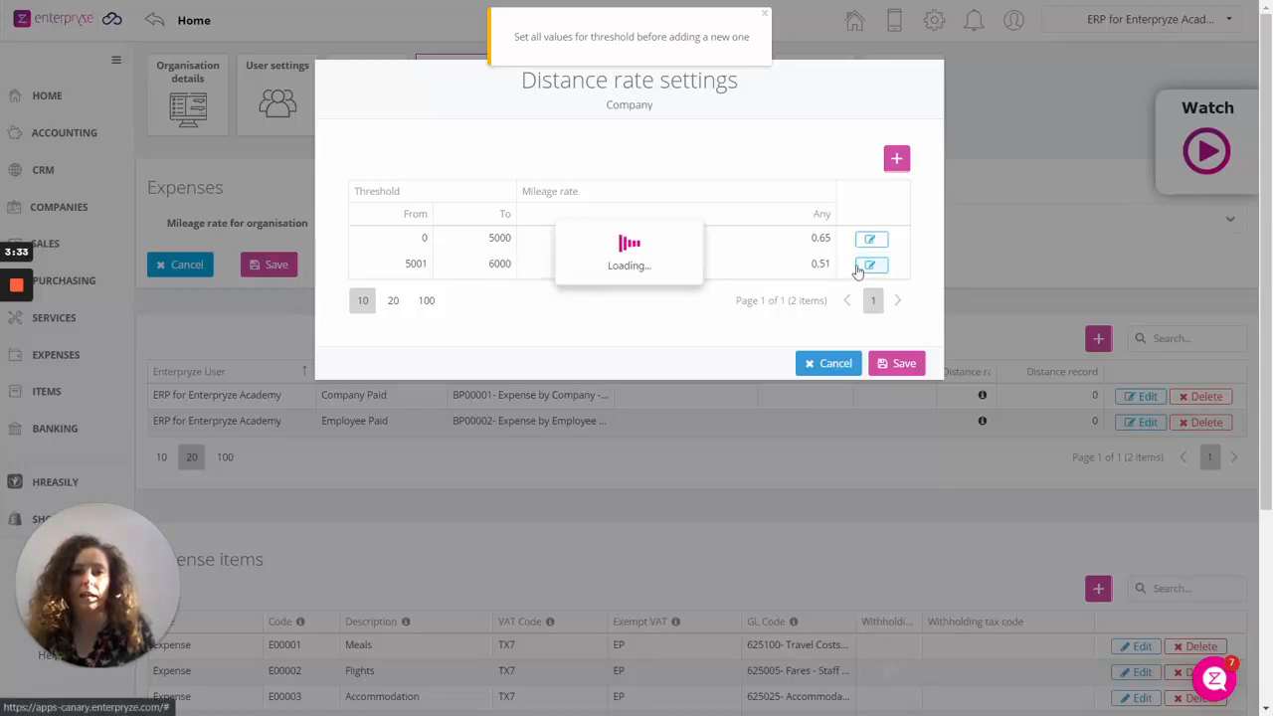
# - Add an open-ended threshold from 6001 with a mileage rate of 0.45 and save the organisation's distance rates
pyautogui.click(896, 160)
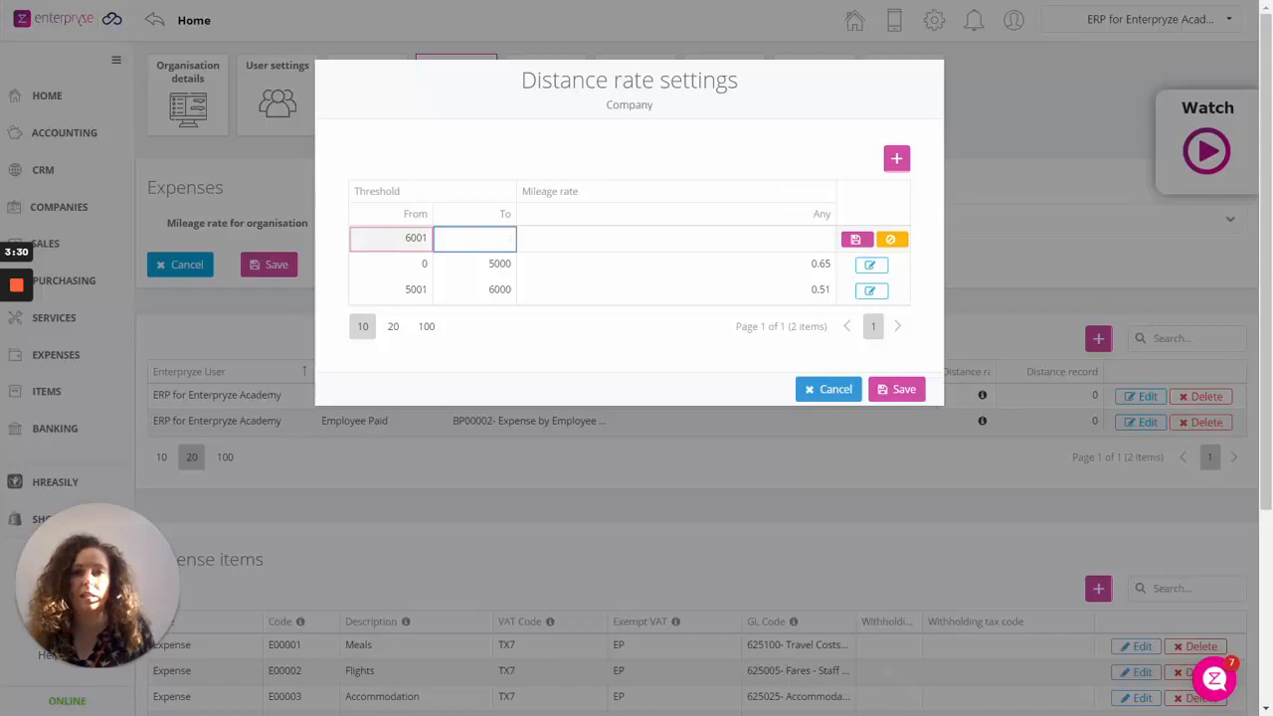
pyautogui.click(676, 238)
pyautogui.write('0.45')
pyautogui.click(856, 239)
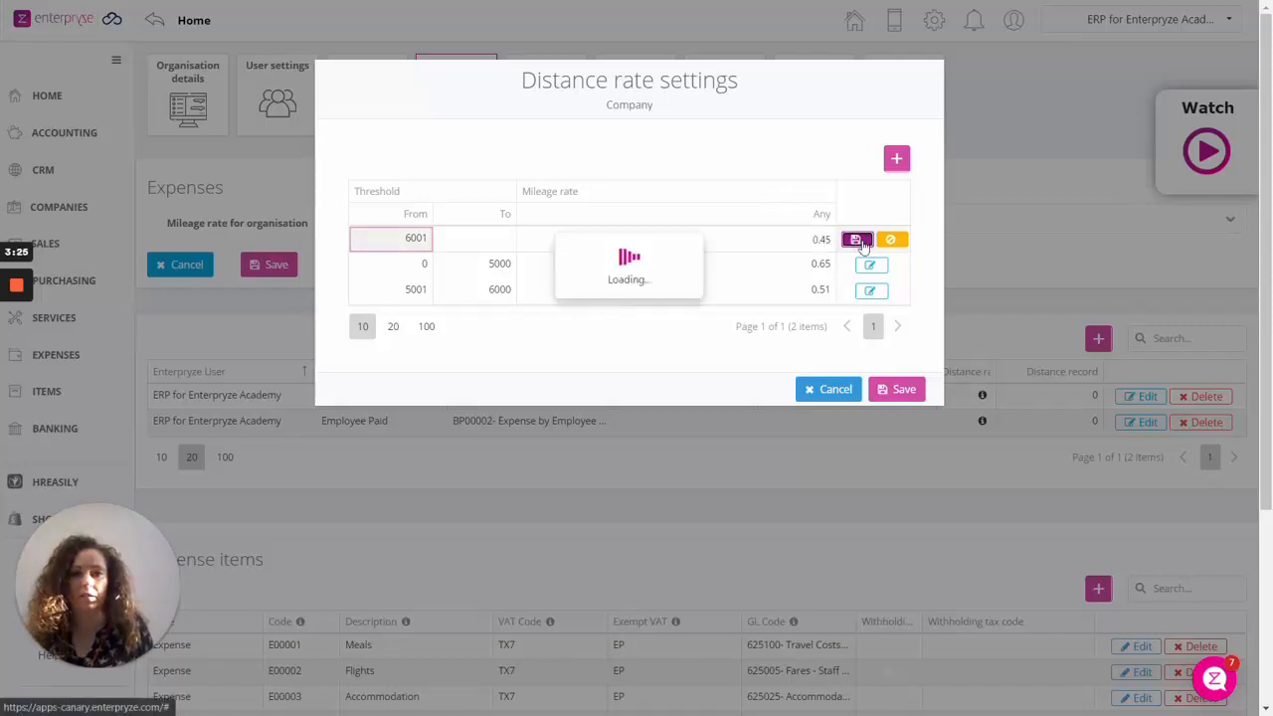
pyautogui.click(897, 388)
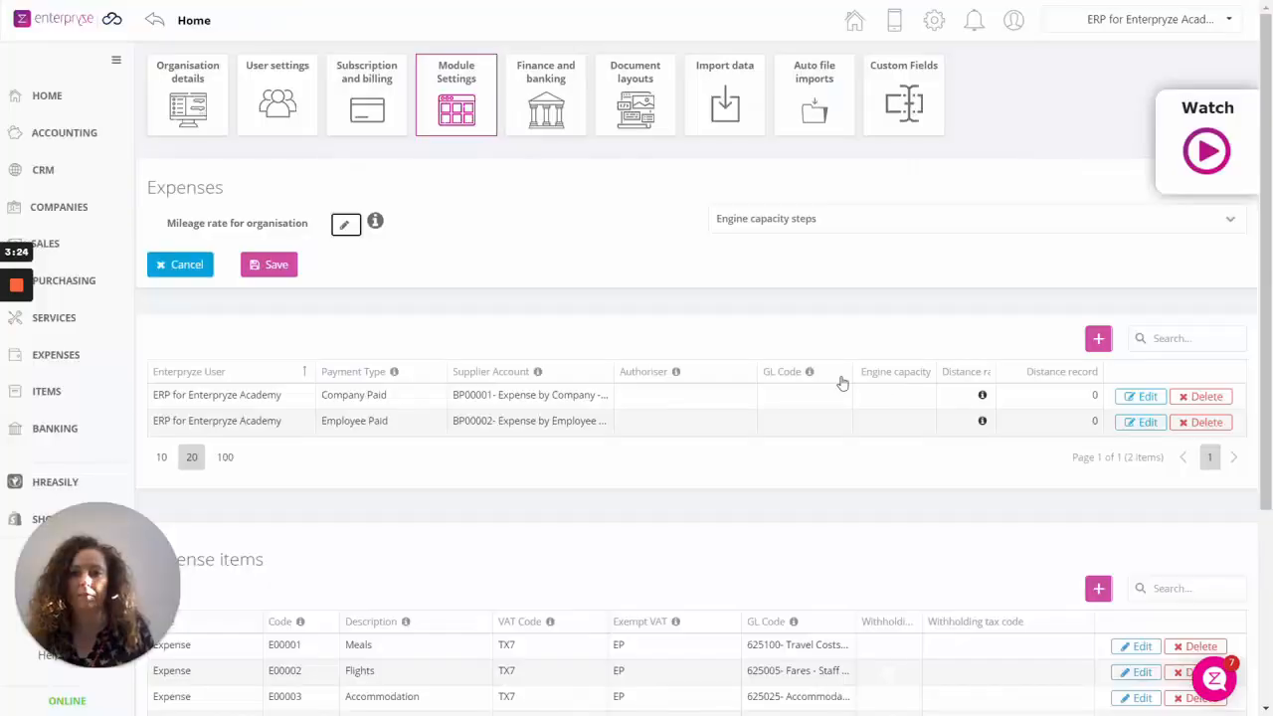
pyautogui.click(266, 274)
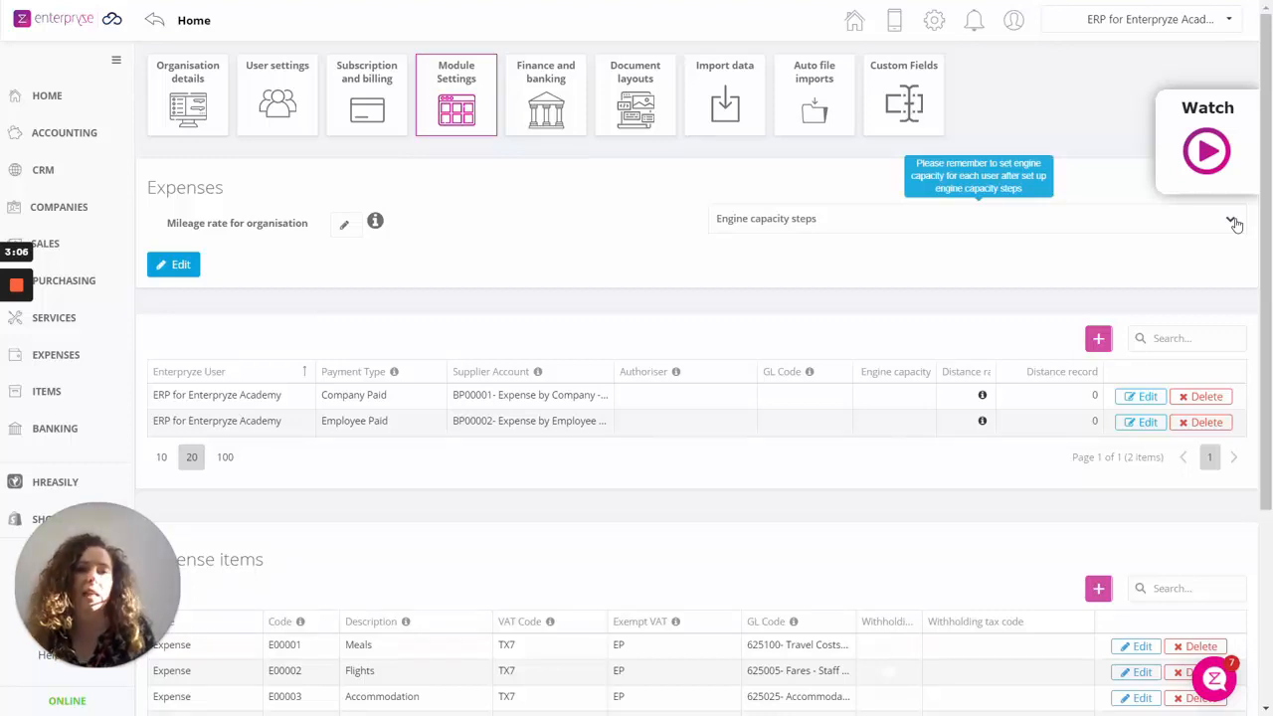
pyautogui.click(1232, 222)
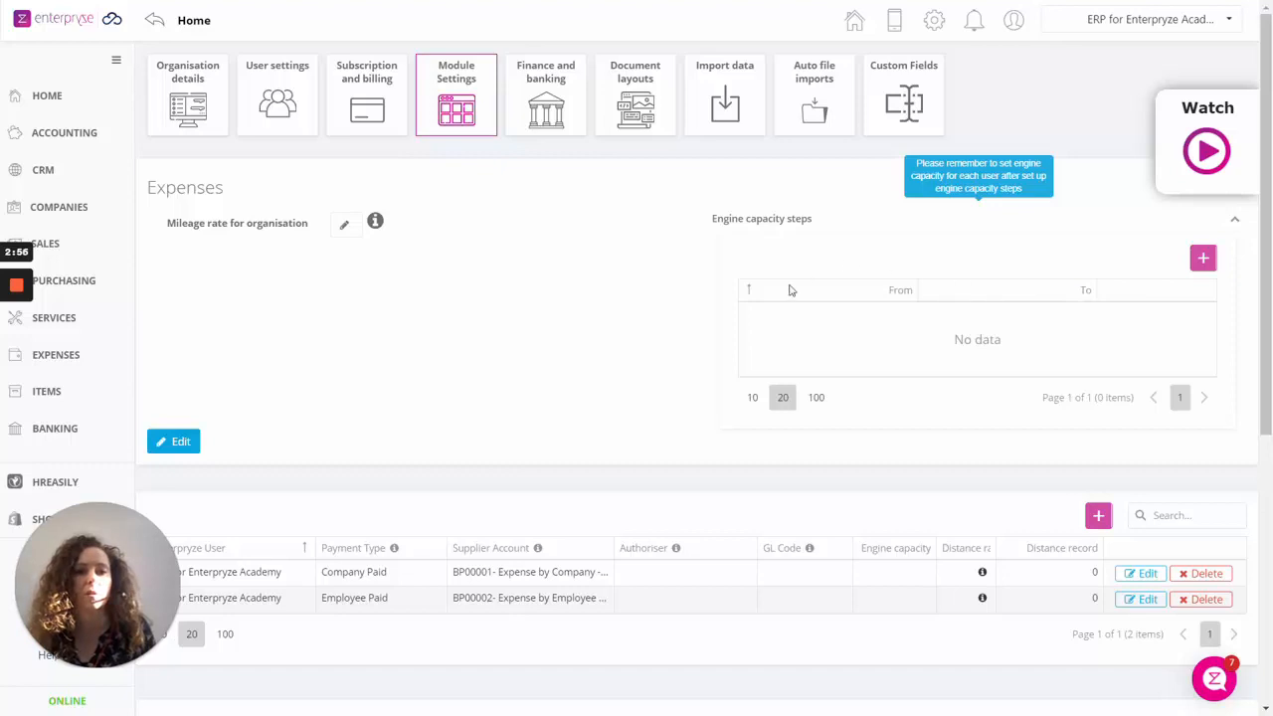
pyautogui.click(1203, 259)
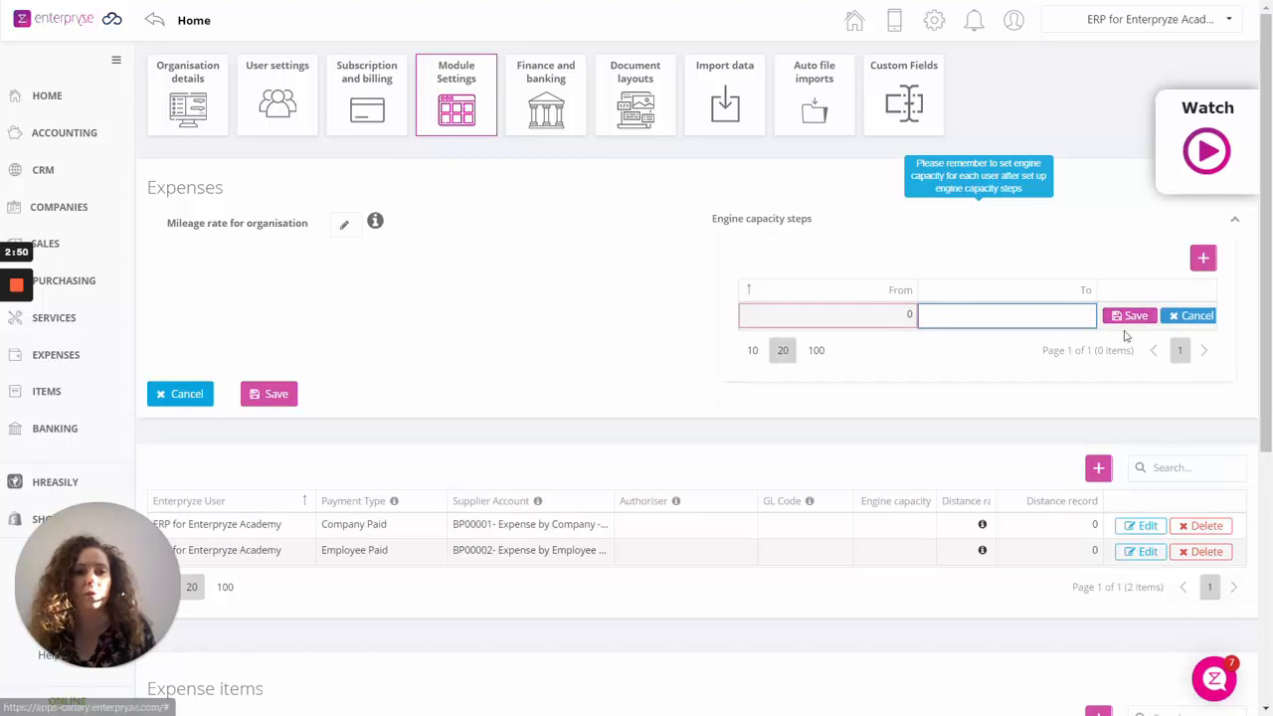
pyautogui.click(1193, 315)
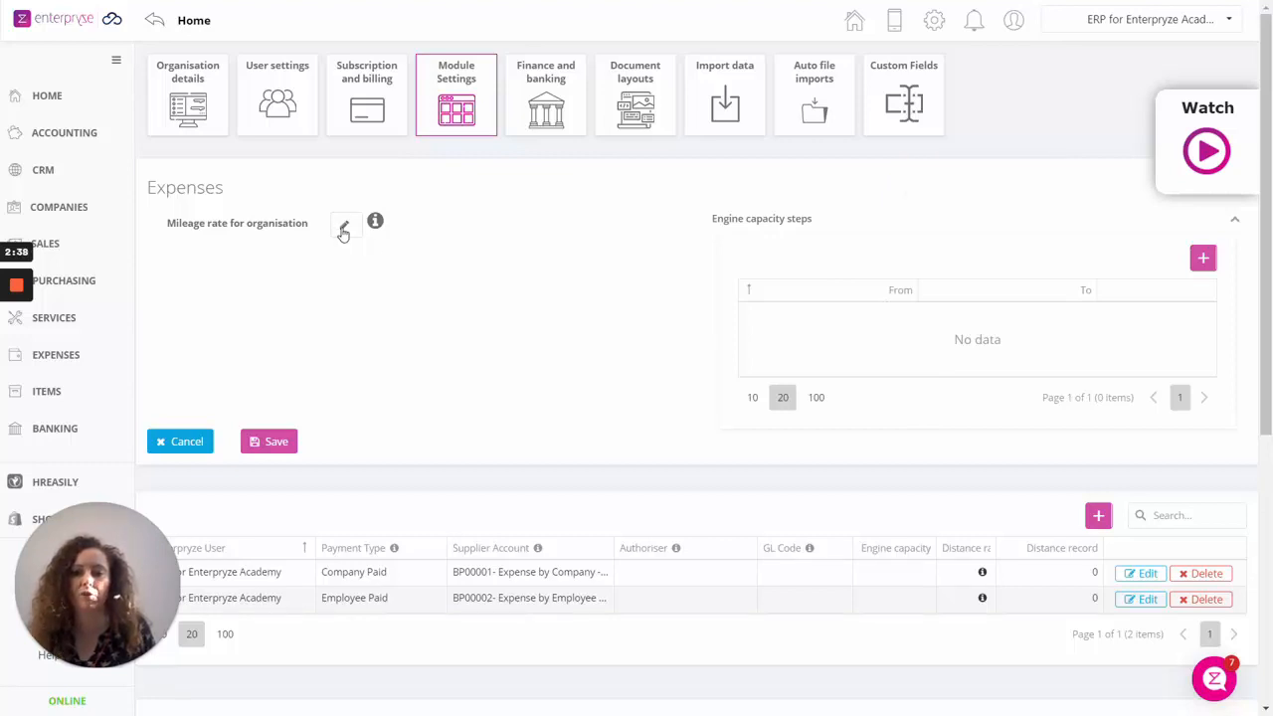
# - Add an expense user entry for the employee with the payment type Employee Paid
pyautogui.scroll(-2, 388, 341)
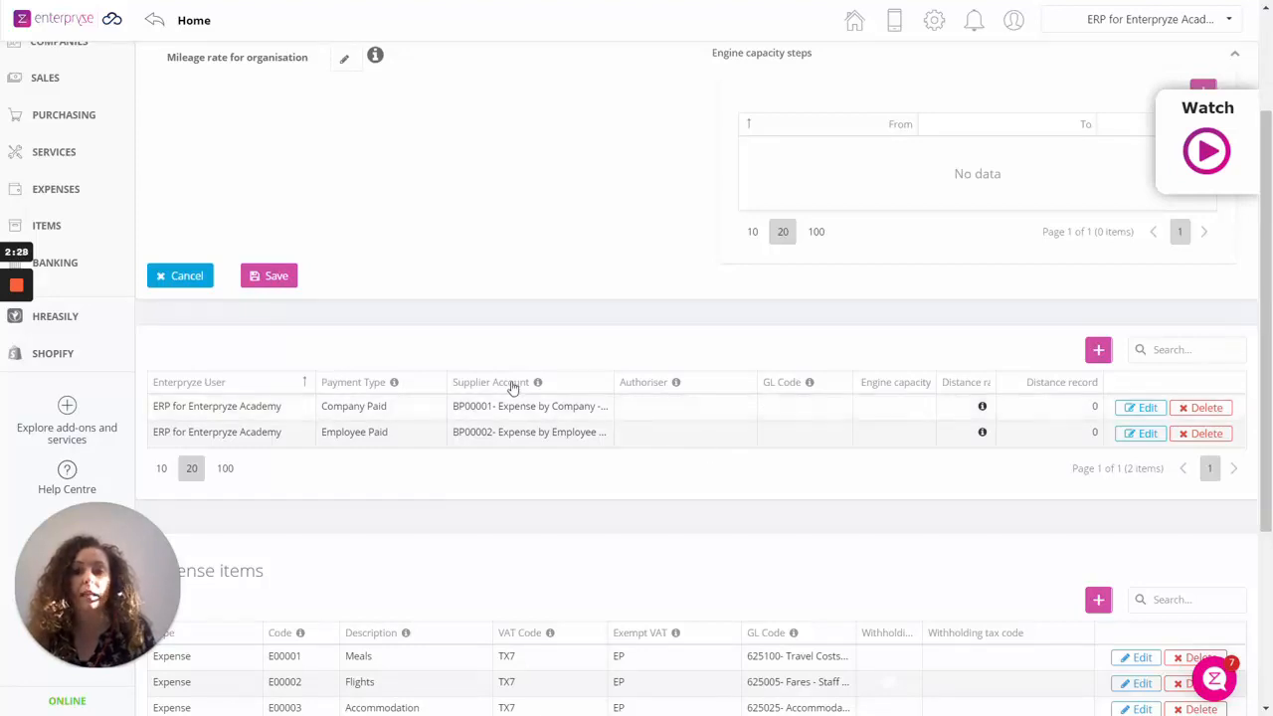
pyautogui.moveTo(537, 386)
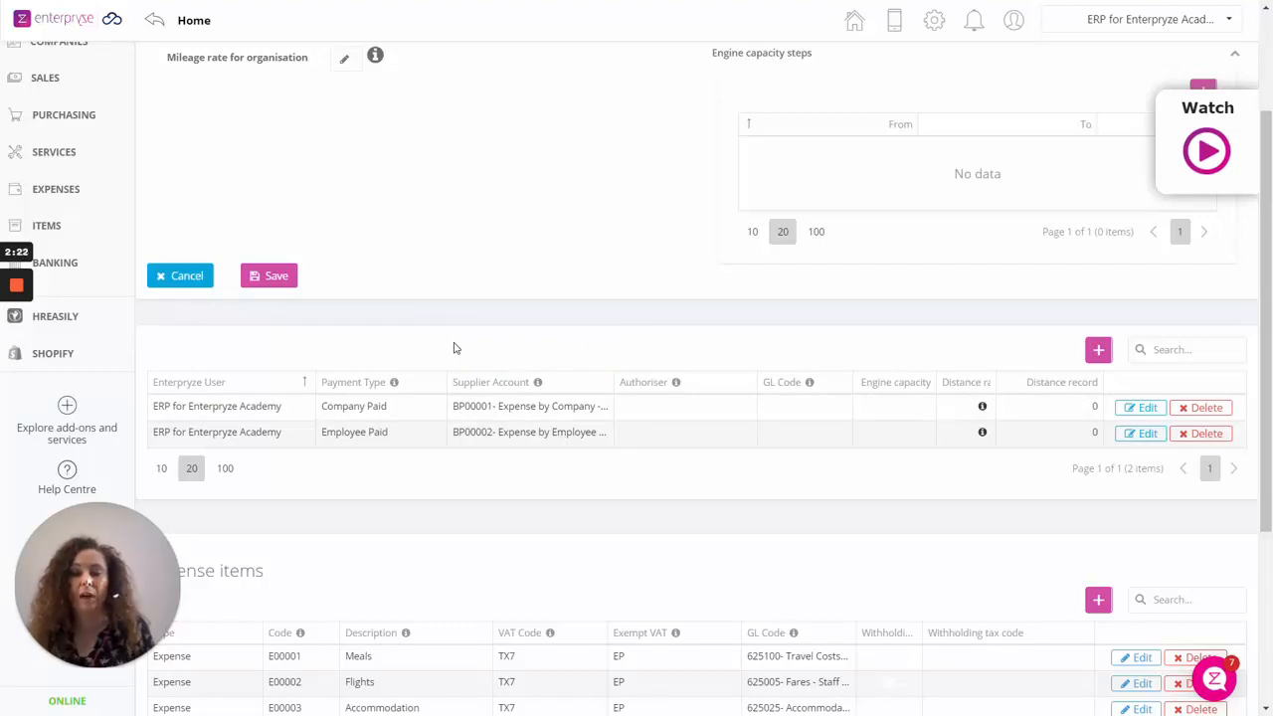
pyautogui.click(1096, 350)
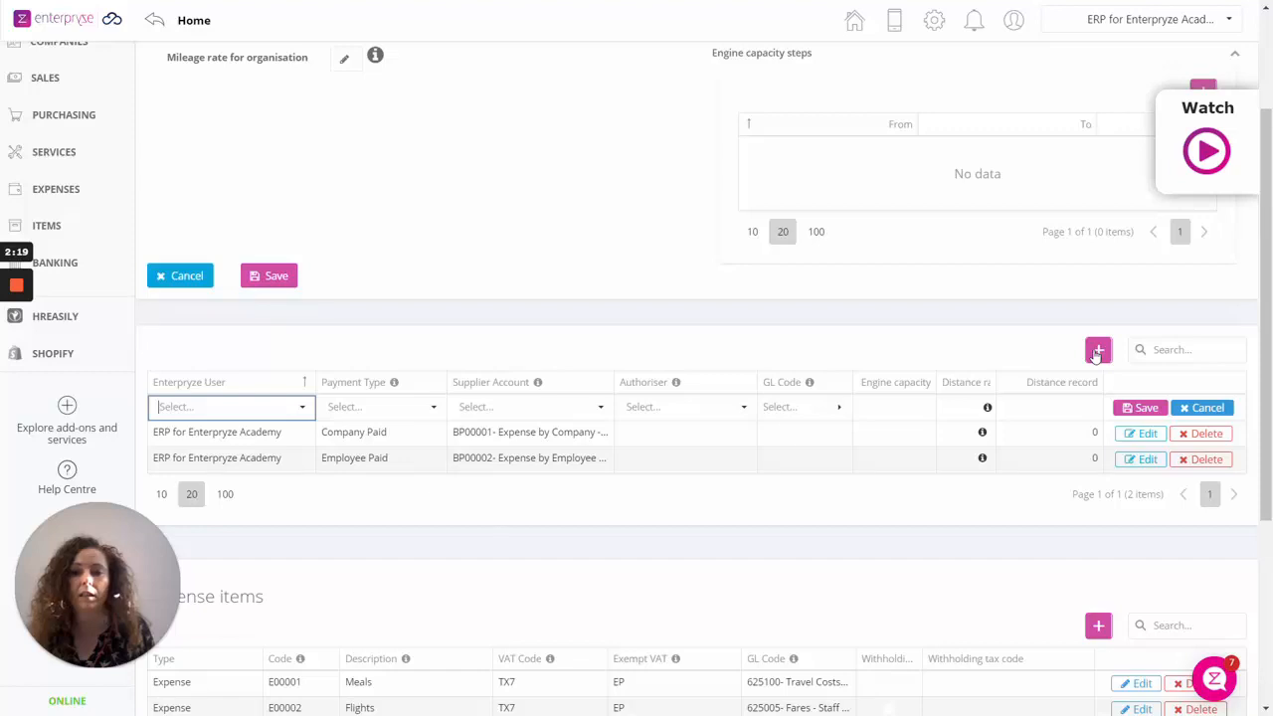
pyautogui.click(300, 407)
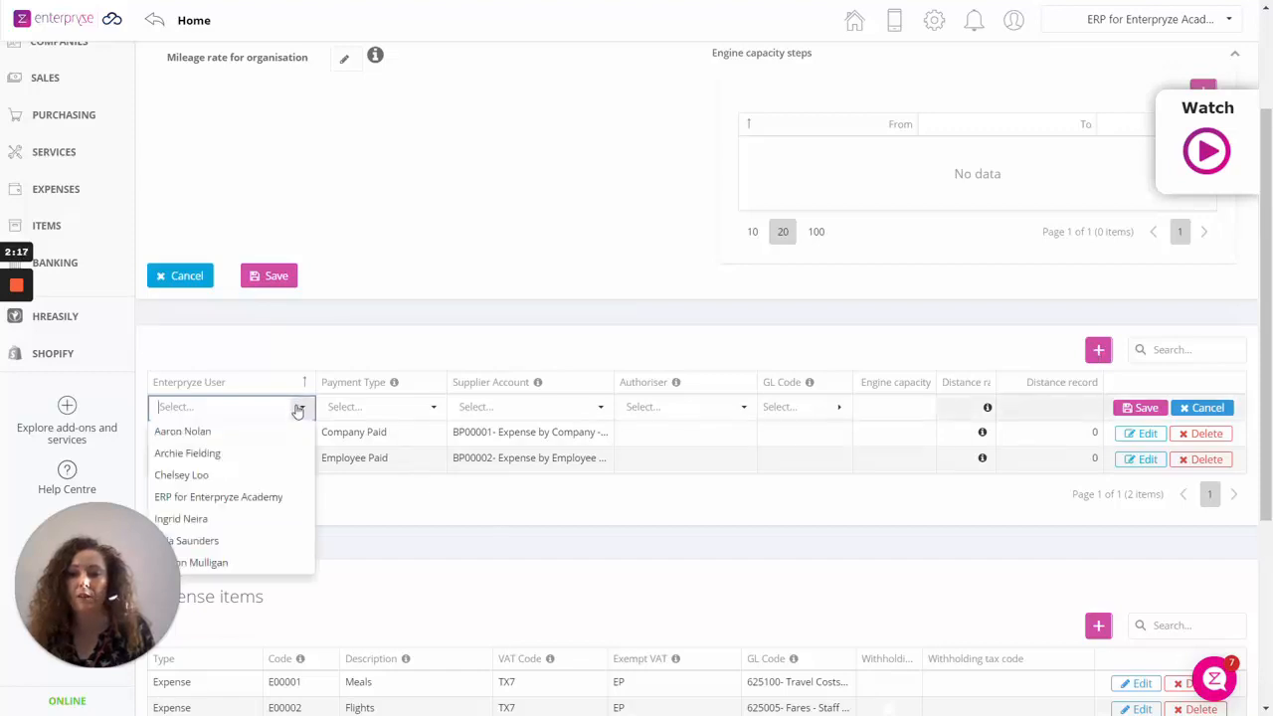
pyautogui.click(221, 563)
pyautogui.click(433, 409)
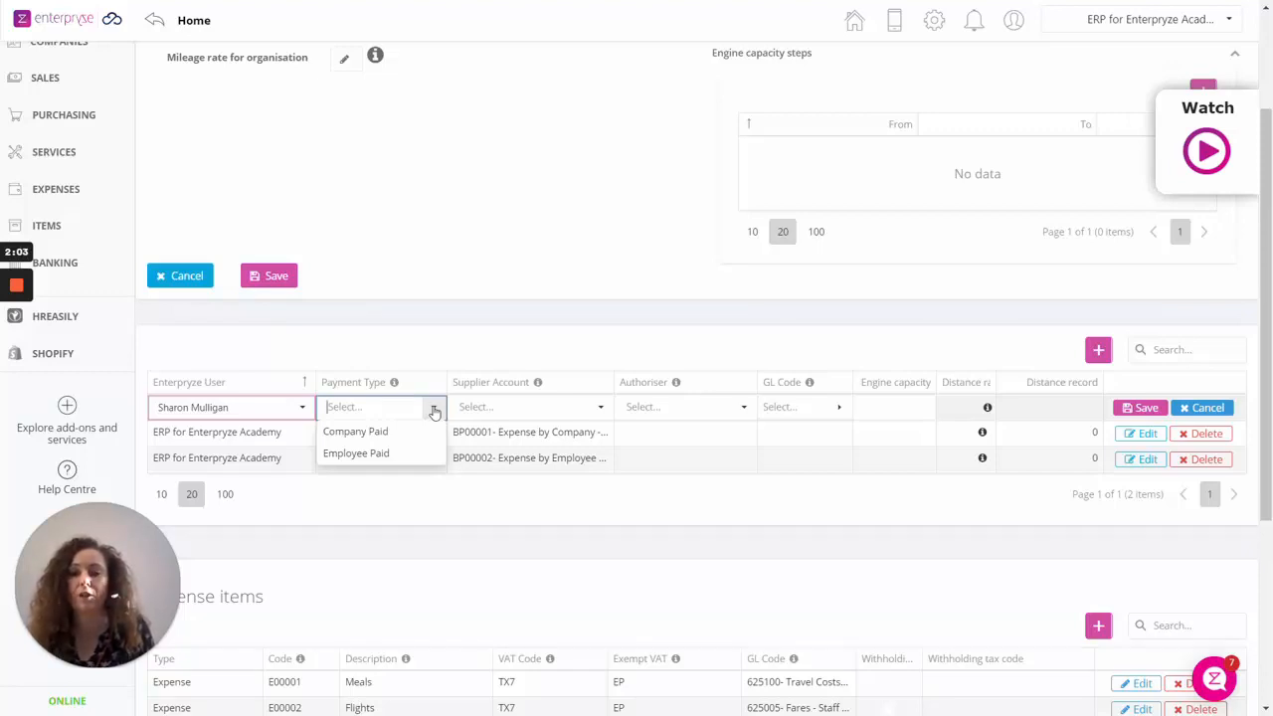
pyautogui.click(379, 453)
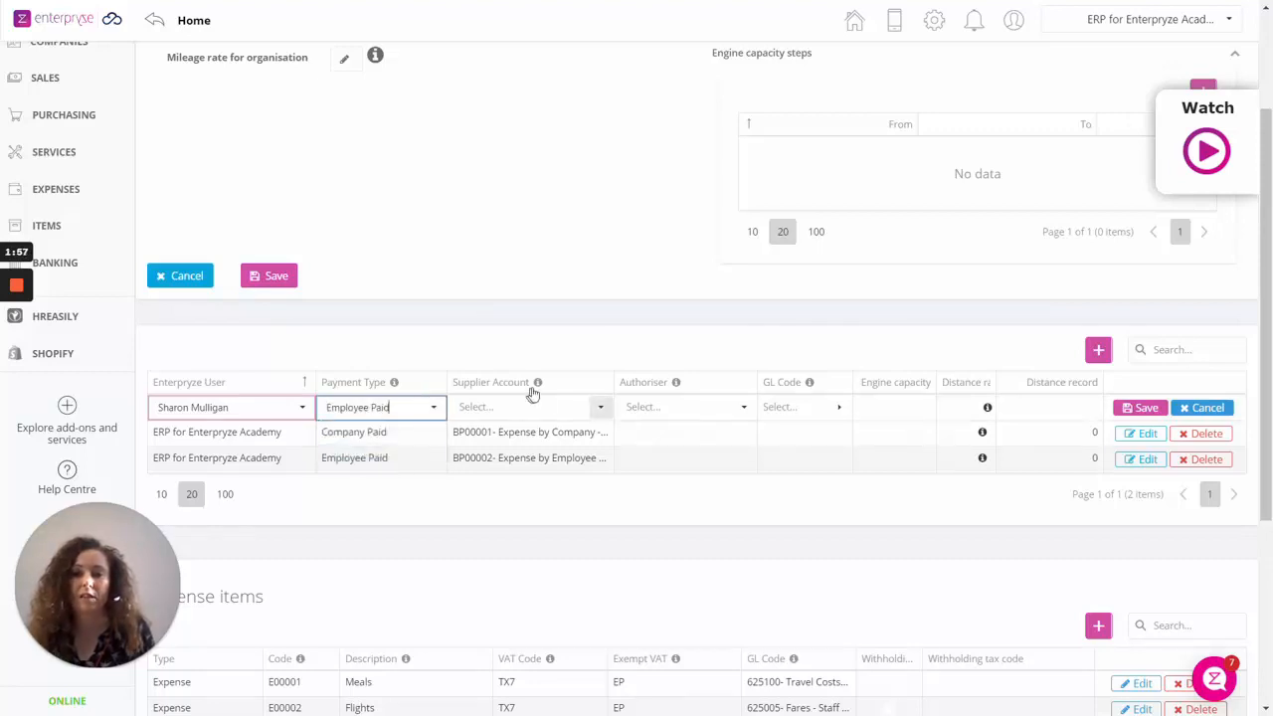
# - Assign the employee's own supplier account and the authoriser, leave GL code and engine capacity blank, and save the expense user entry
pyautogui.click(599, 408)
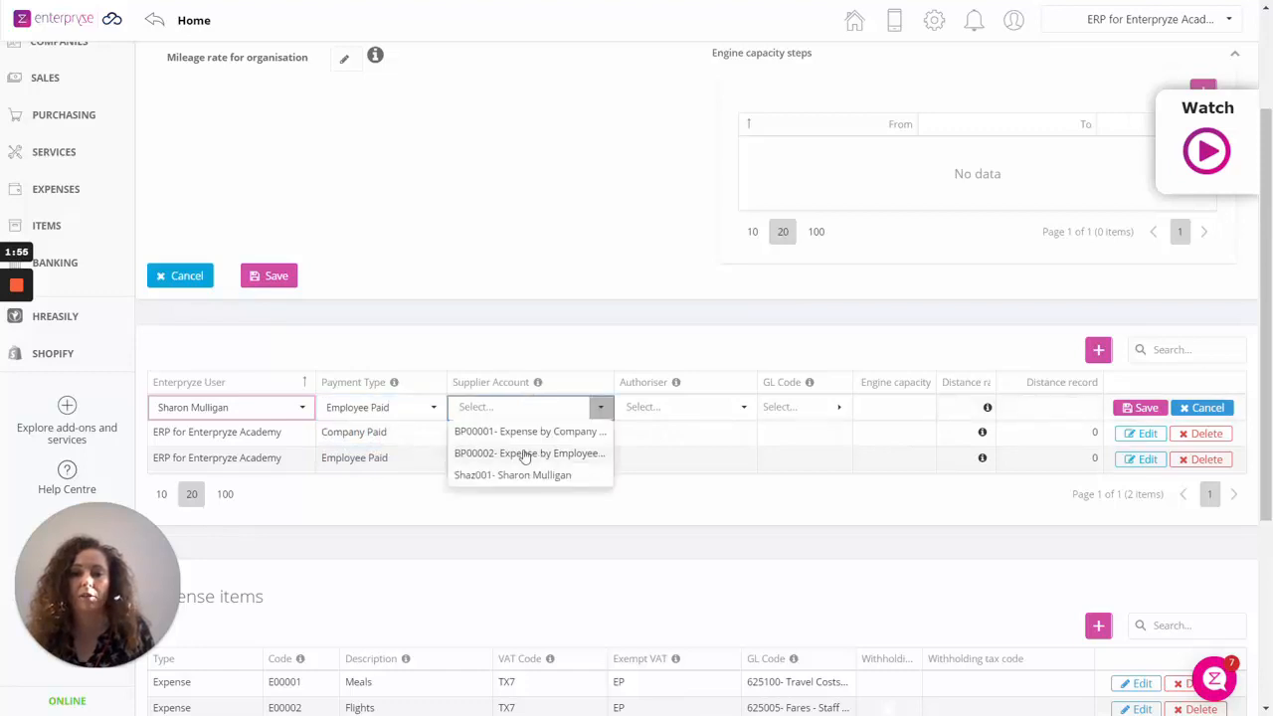
pyautogui.click(513, 481)
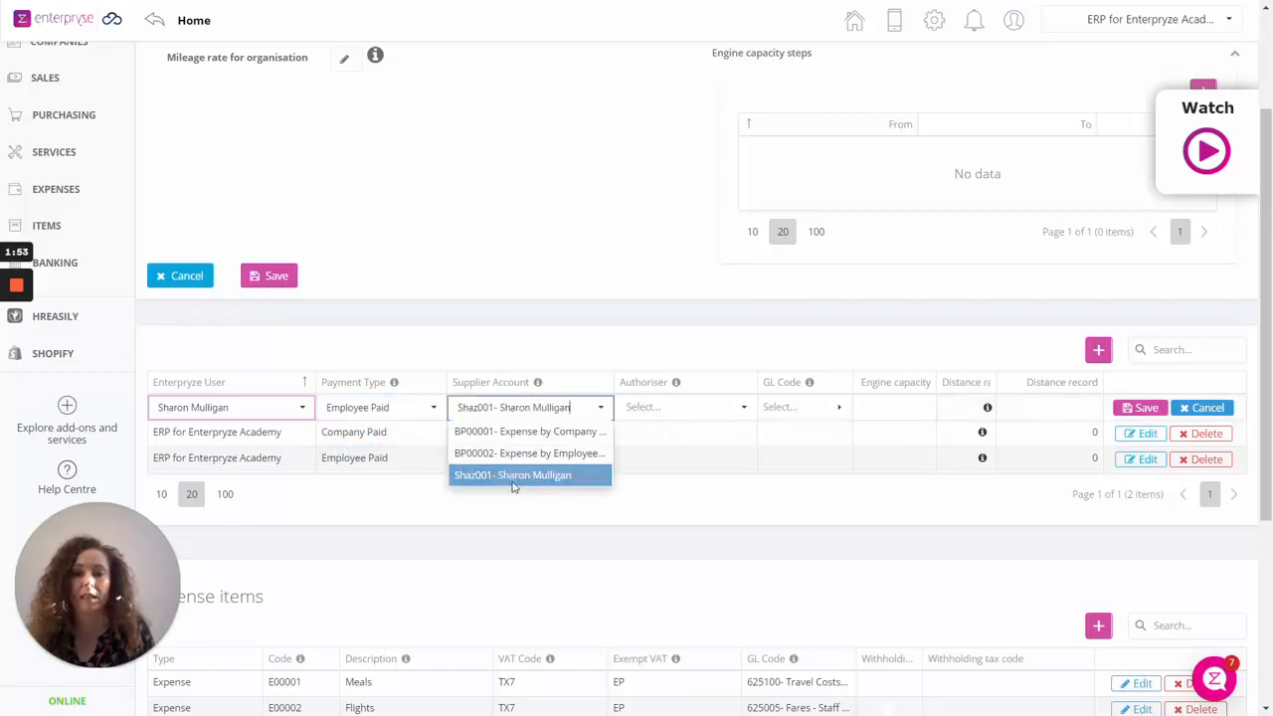
pyautogui.click(740, 408)
pyautogui.click(688, 542)
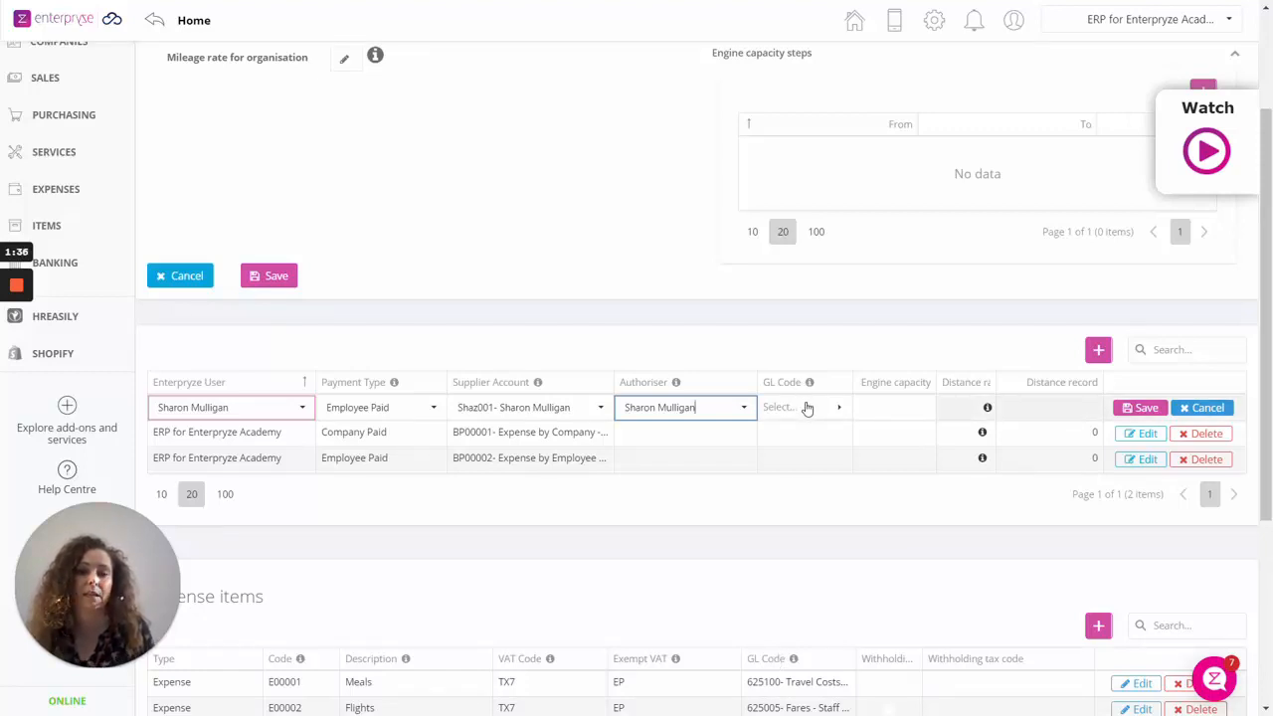
pyautogui.click(930, 407)
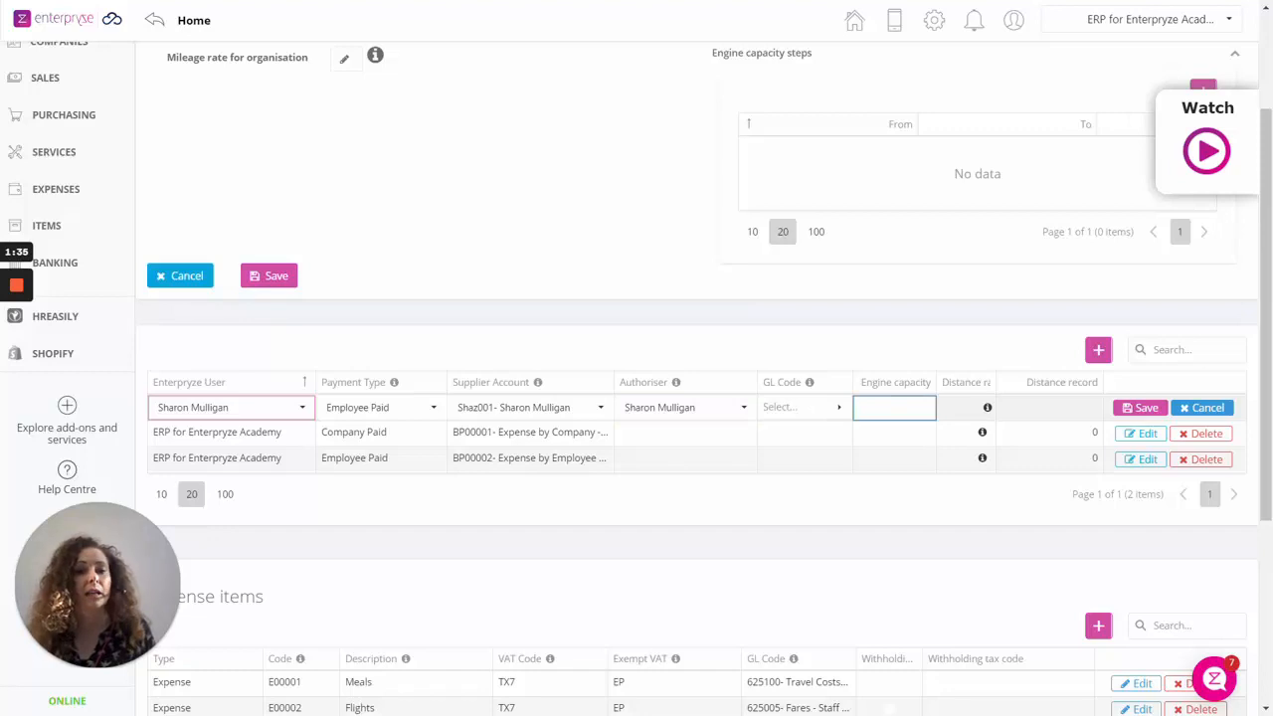
pyautogui.rightClick(823, 195)
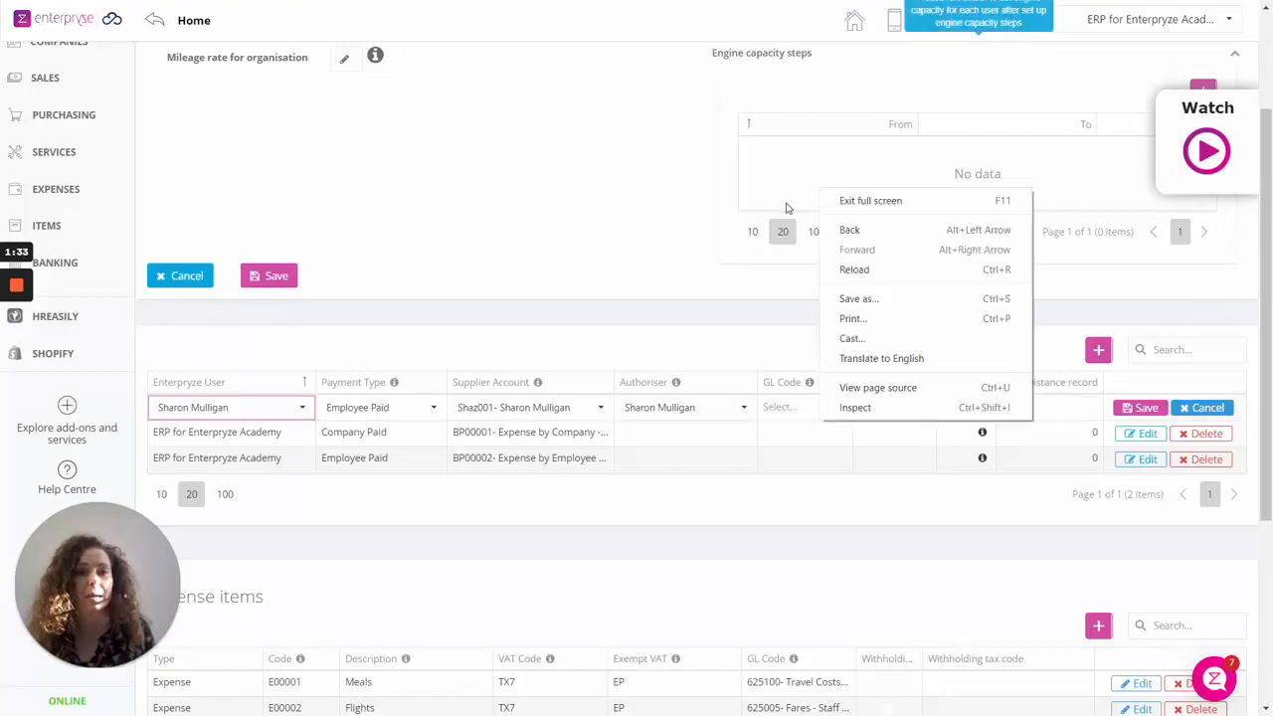
pyautogui.click(640, 176)
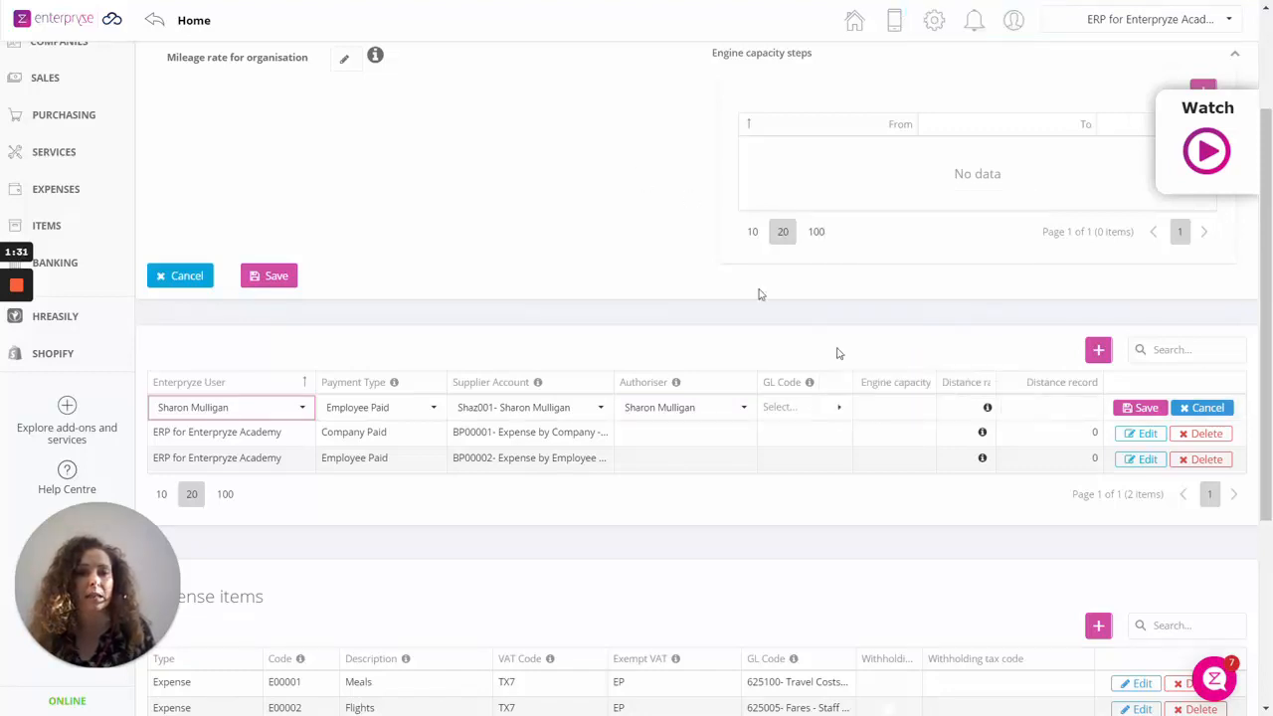
pyautogui.click(930, 407)
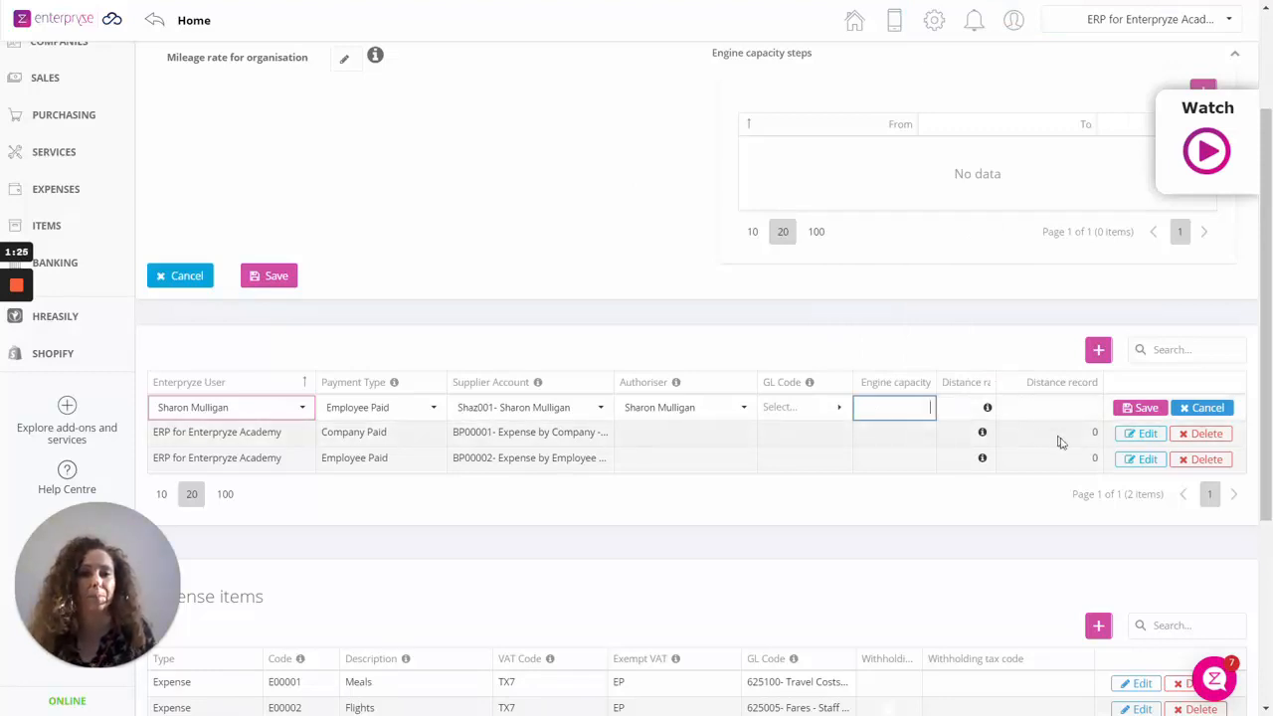
pyautogui.click(960, 414)
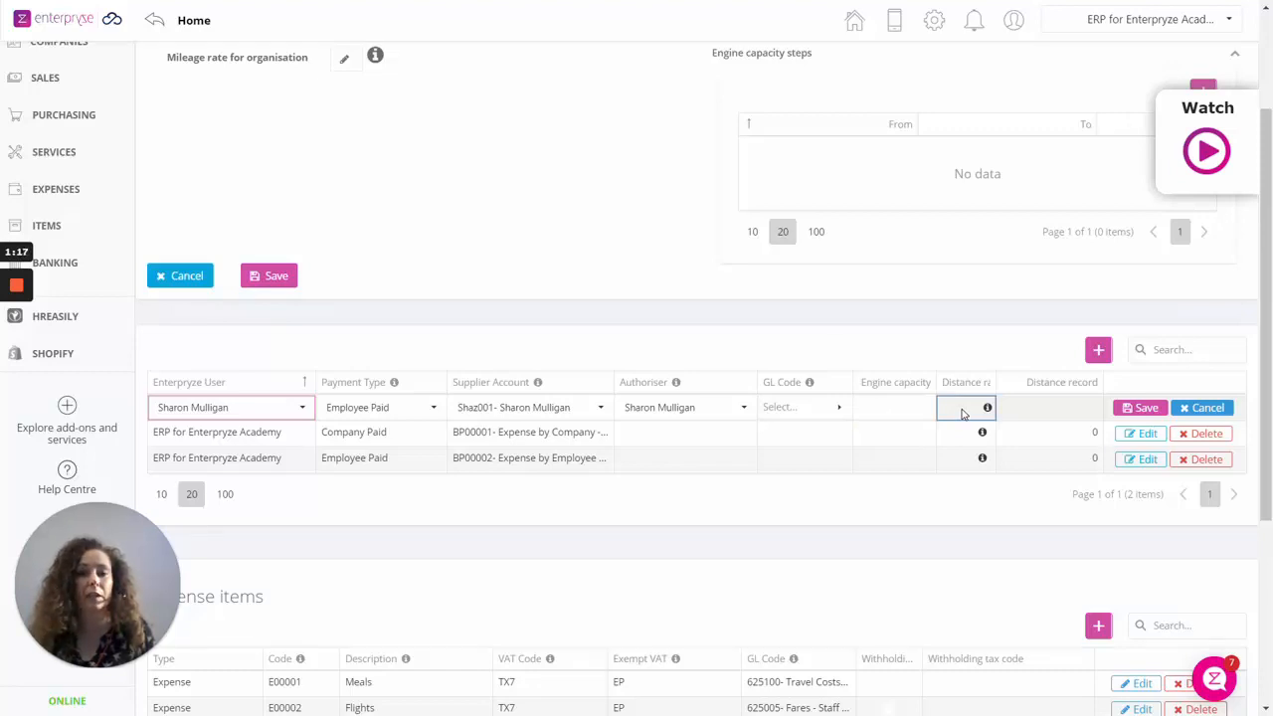
pyautogui.click(1145, 409)
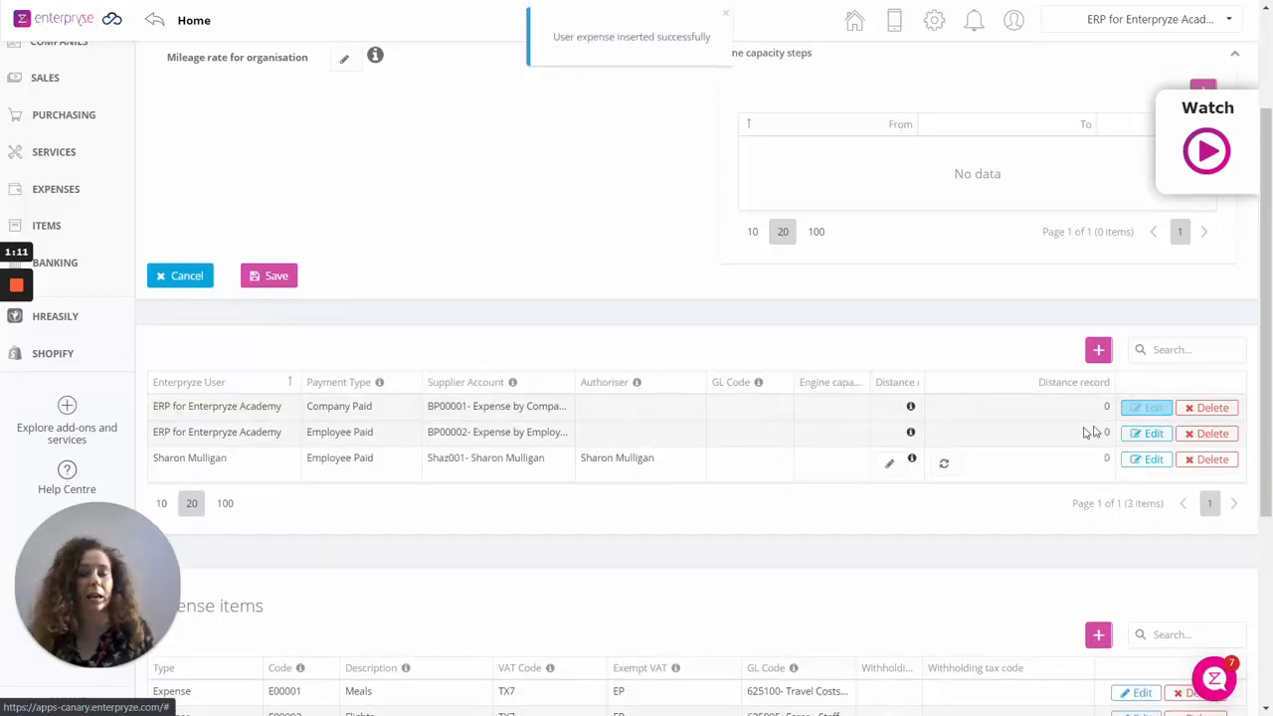
pyautogui.scroll(-3, 973, 418)
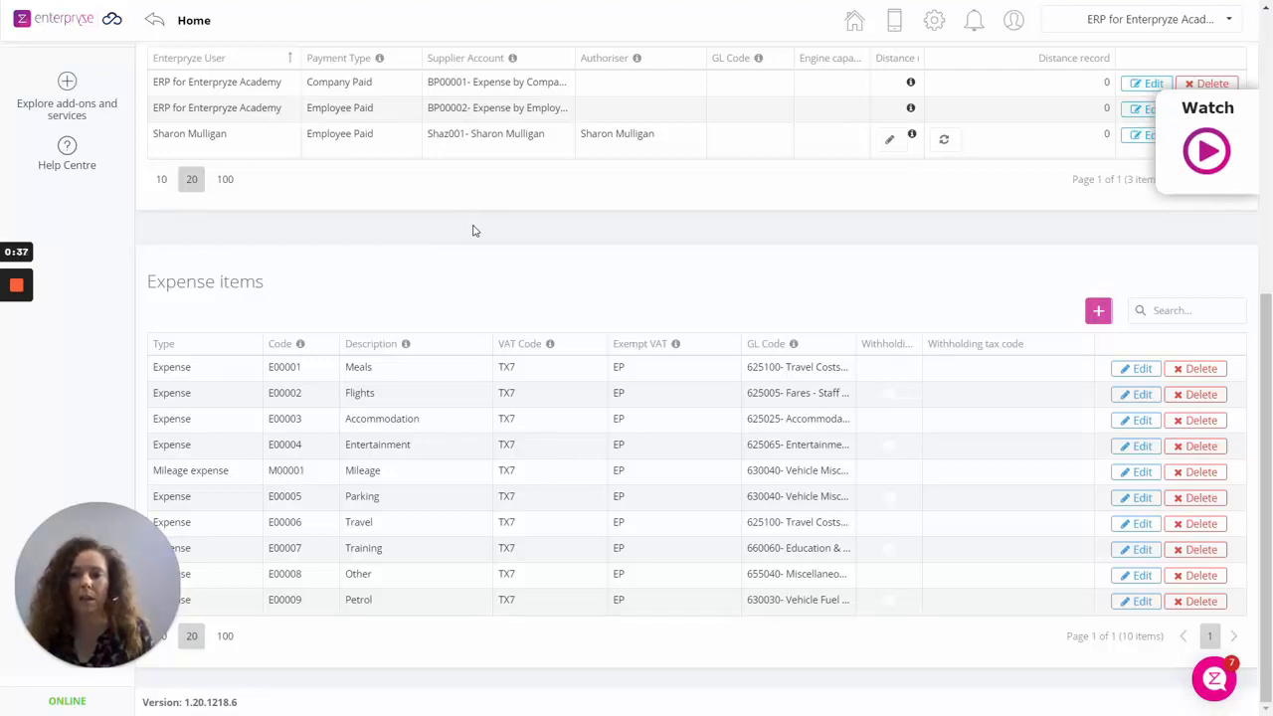
pyautogui.click(1098, 314)
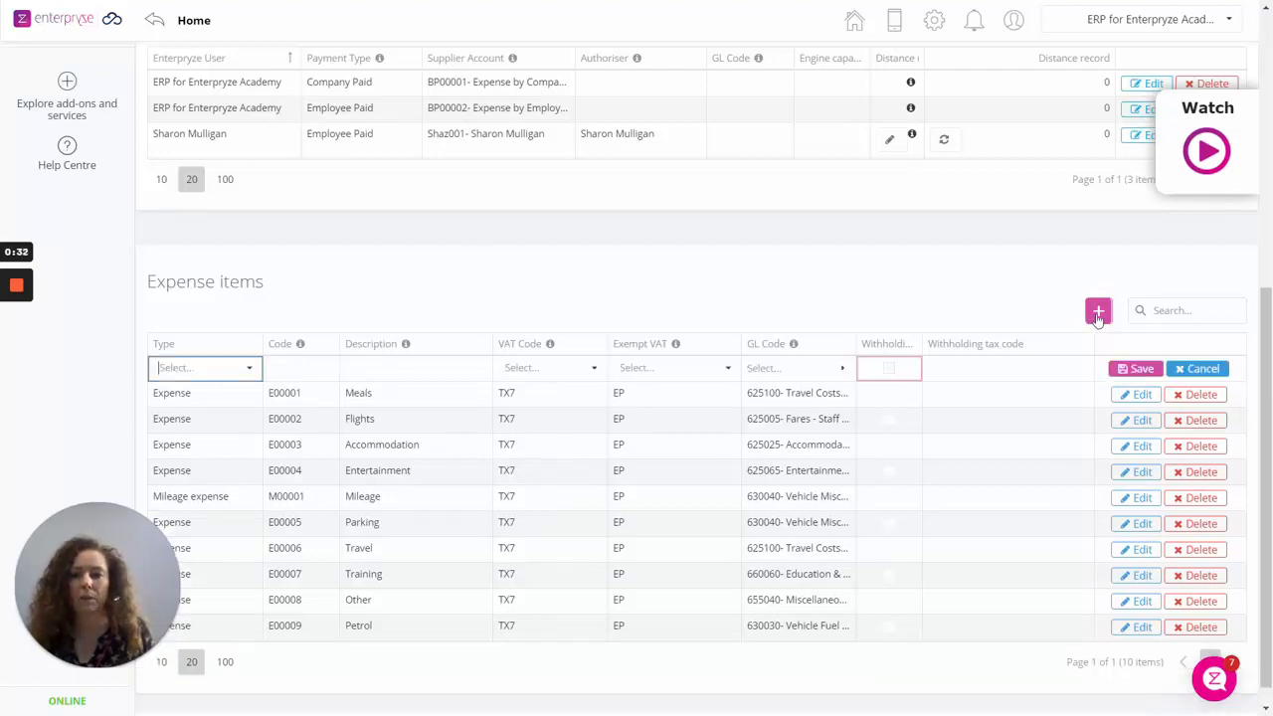
pyautogui.click(249, 369)
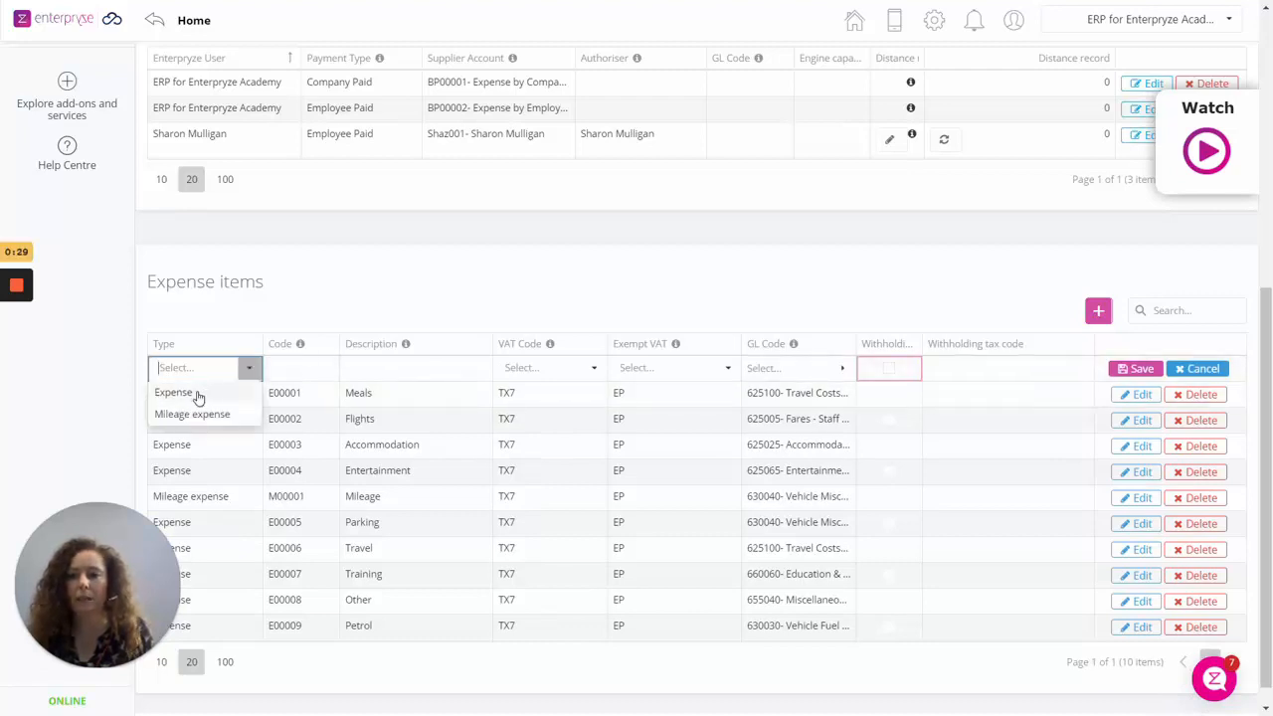
pyautogui.click(306, 373)
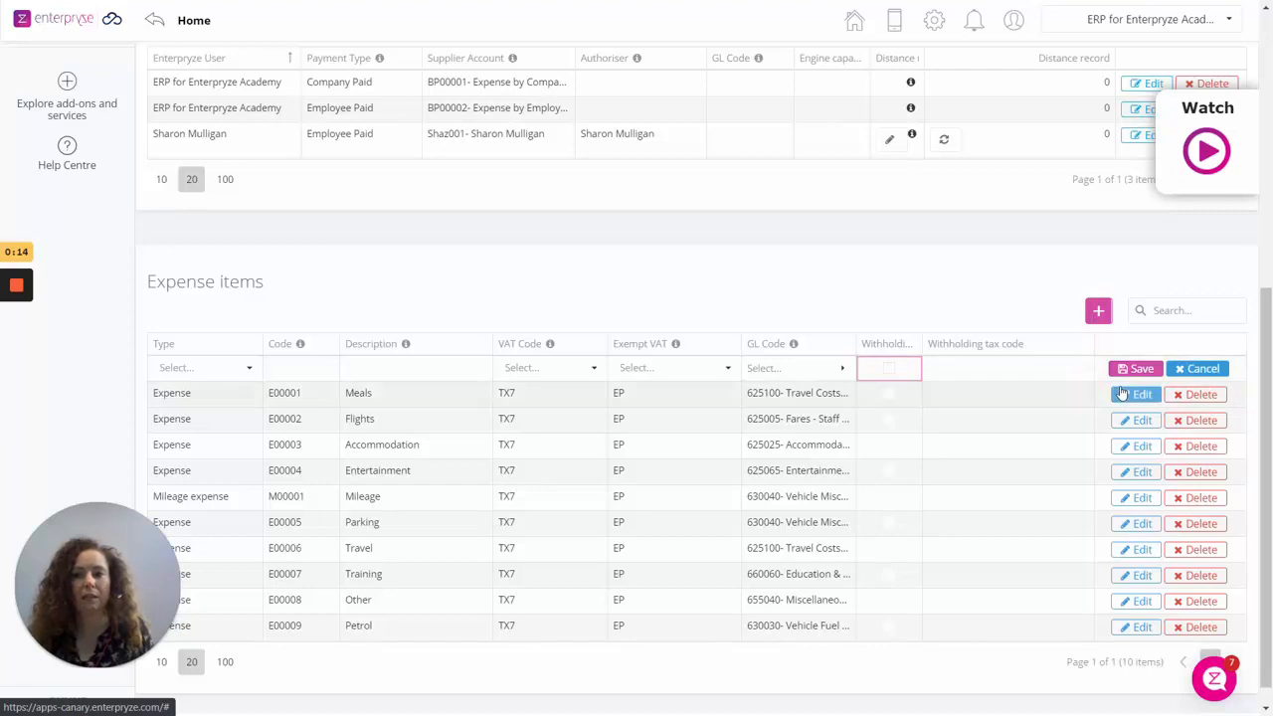
pyautogui.click(1208, 376)
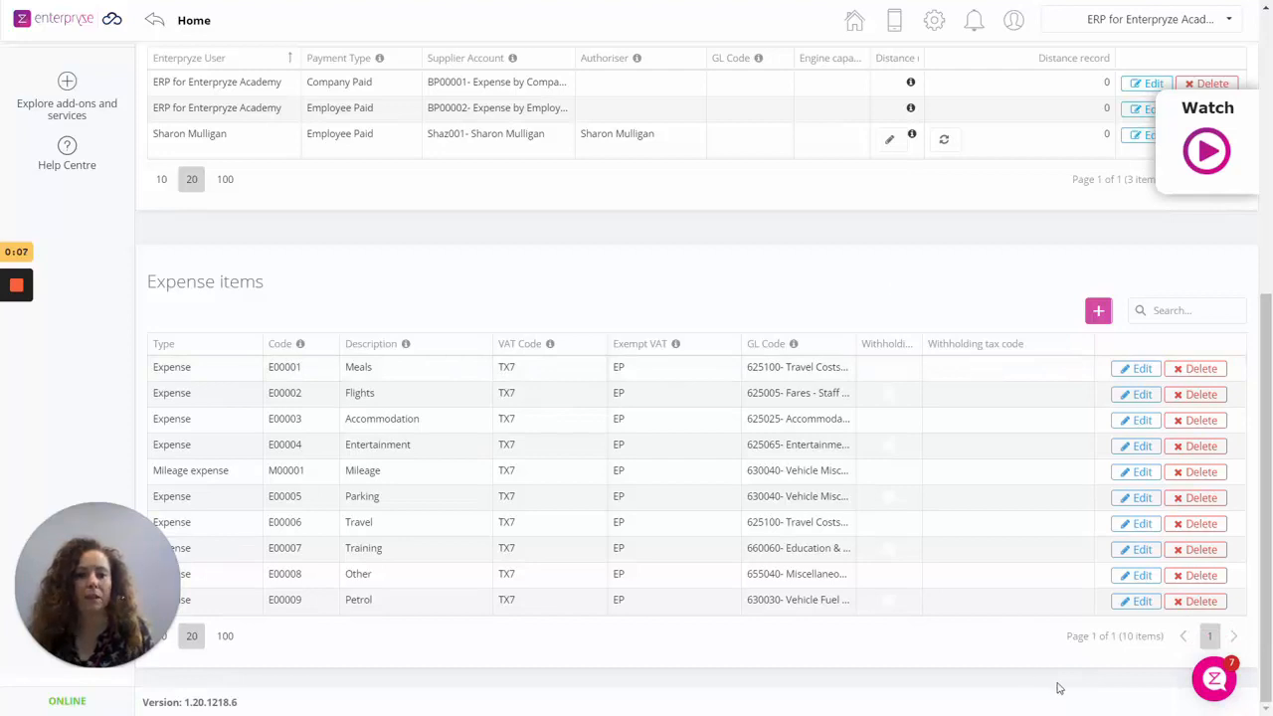
# - Open the support chat and find its link to the Enterpryze Help Centre
pyautogui.click(1213, 679)
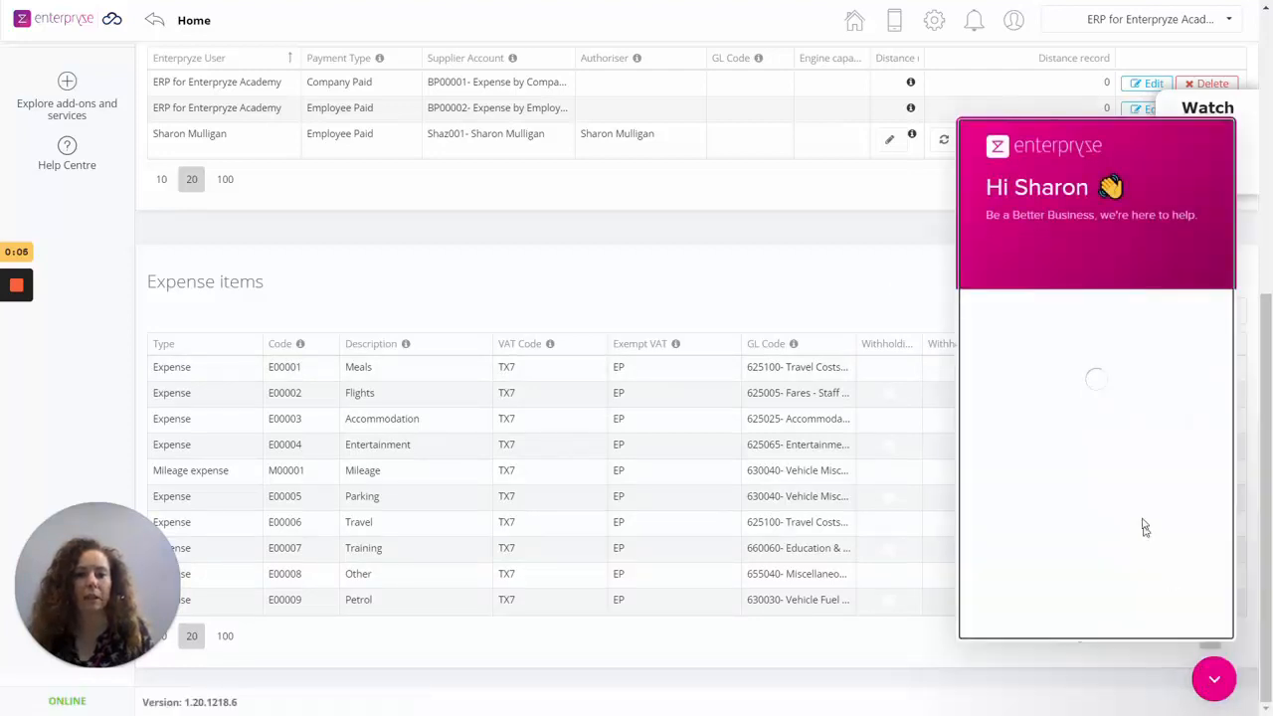
pyautogui.scroll(-3, 1094, 418)
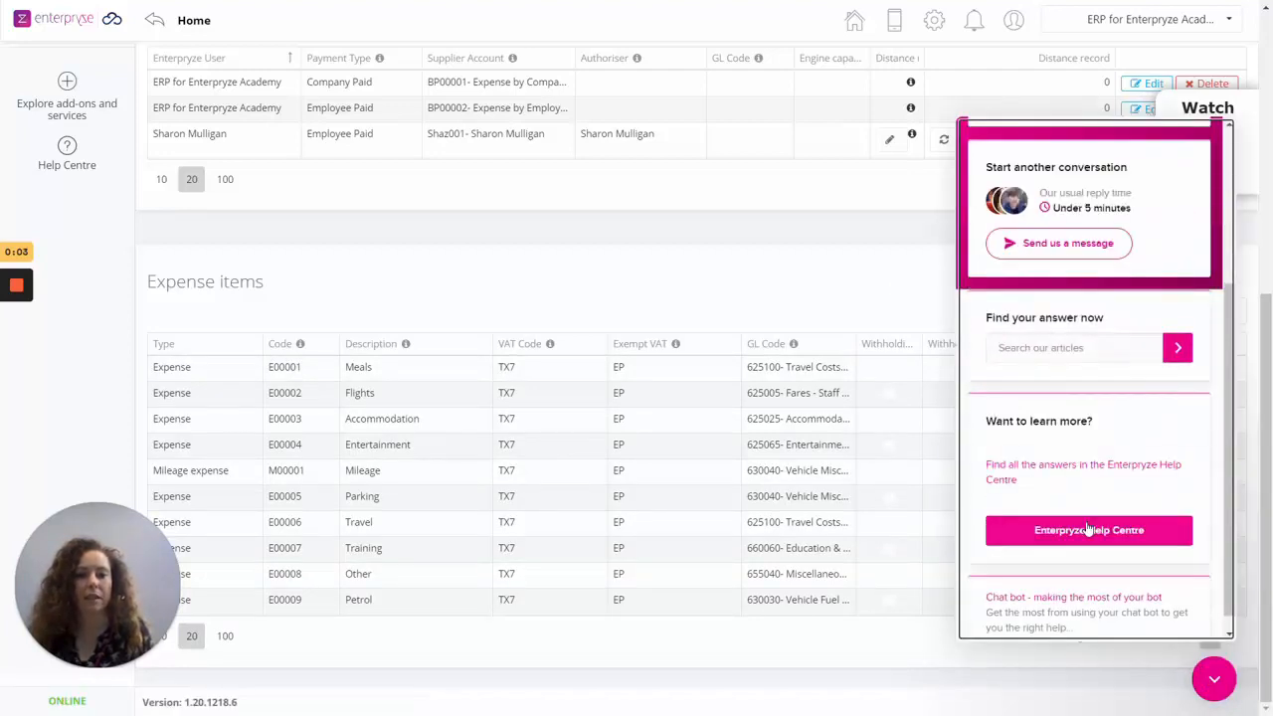